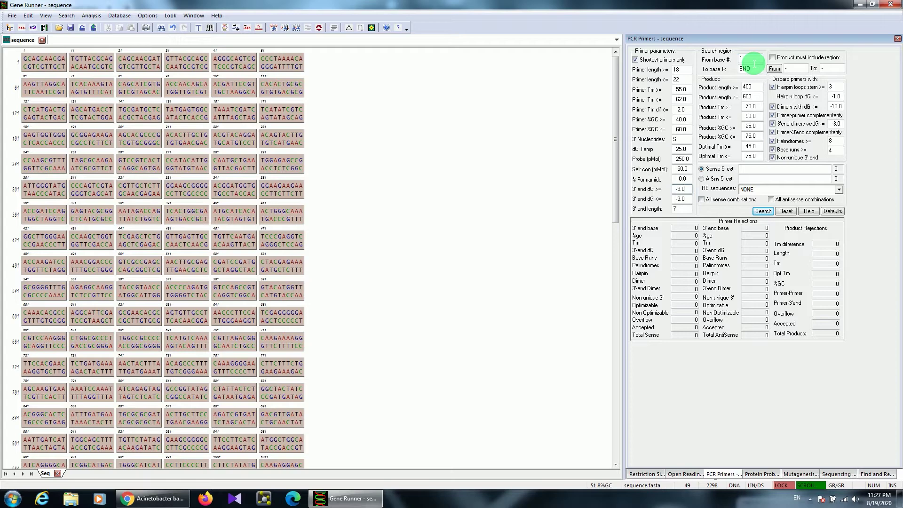
- Require the PCR product to include a specific region and look up the target gene's coordinates in the NCBI GenBank record
click(874, 70)
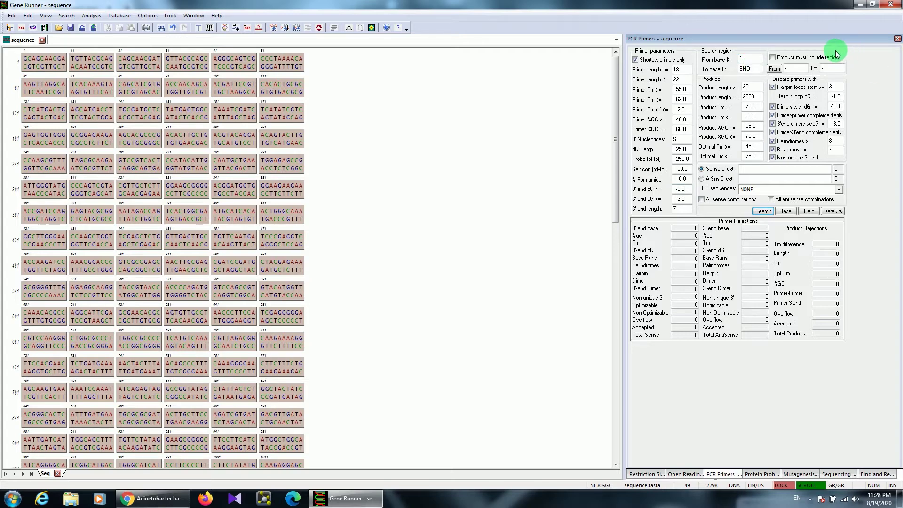
click(772, 58)
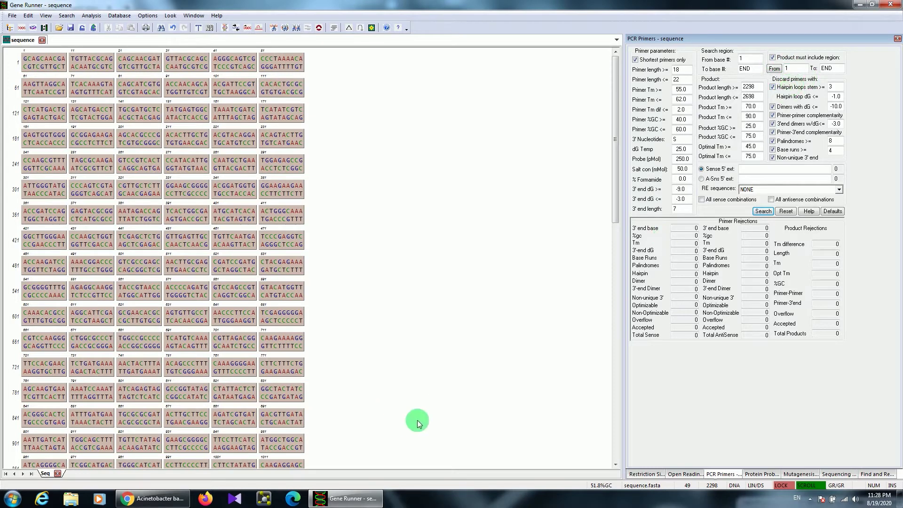
click(176, 501)
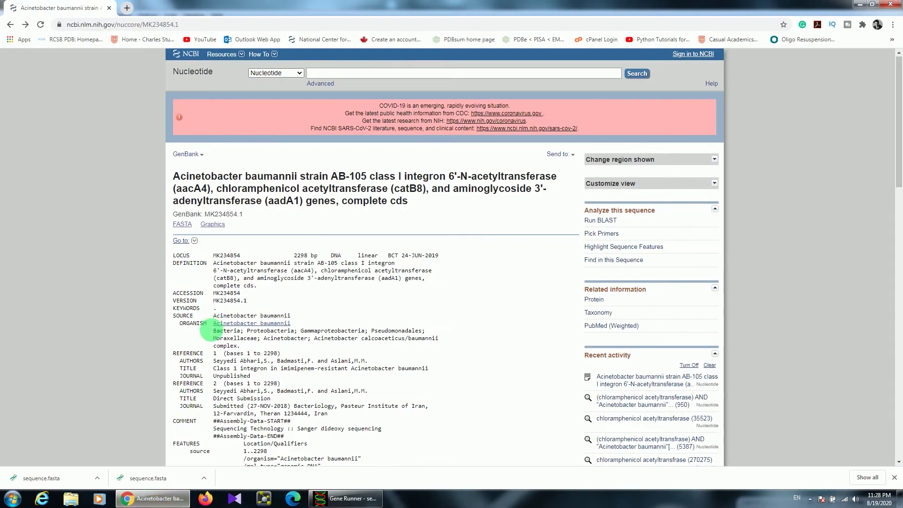
scroll(201, 333, down, 15)
drag(245, 178, 278, 178)
click(381, 498)
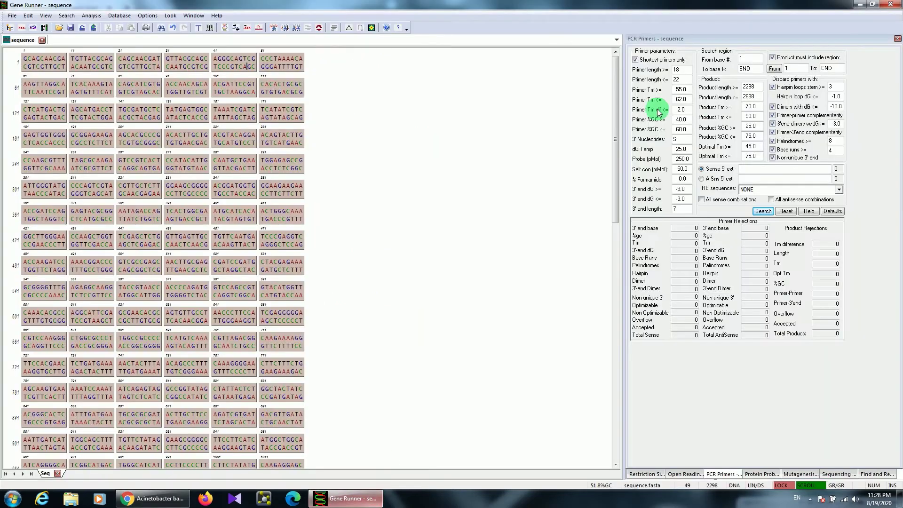
- Set the region the PCR product must include from base 735 to base 1367
click(793, 69)
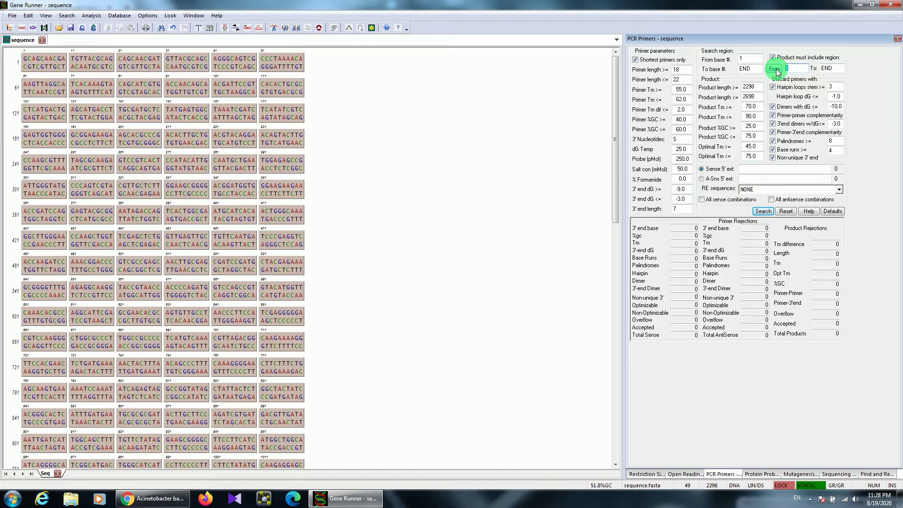
text(735)
click(835, 68)
text(1367)
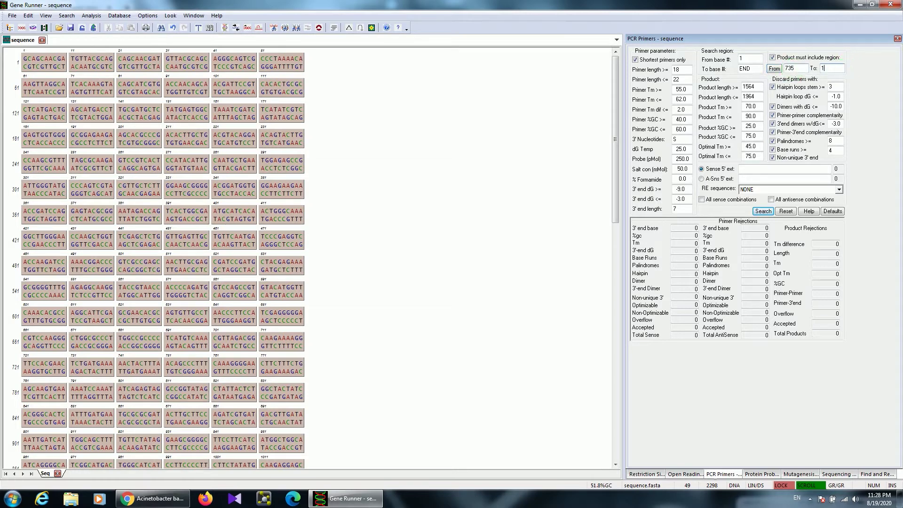
- Set the maximum product length to 1000 and run the PCR primer search
click(748, 88)
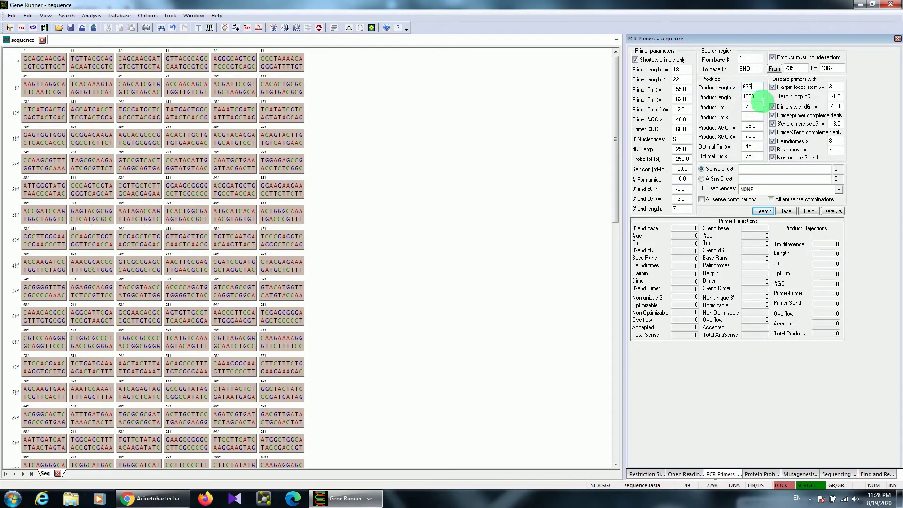
click(758, 88)
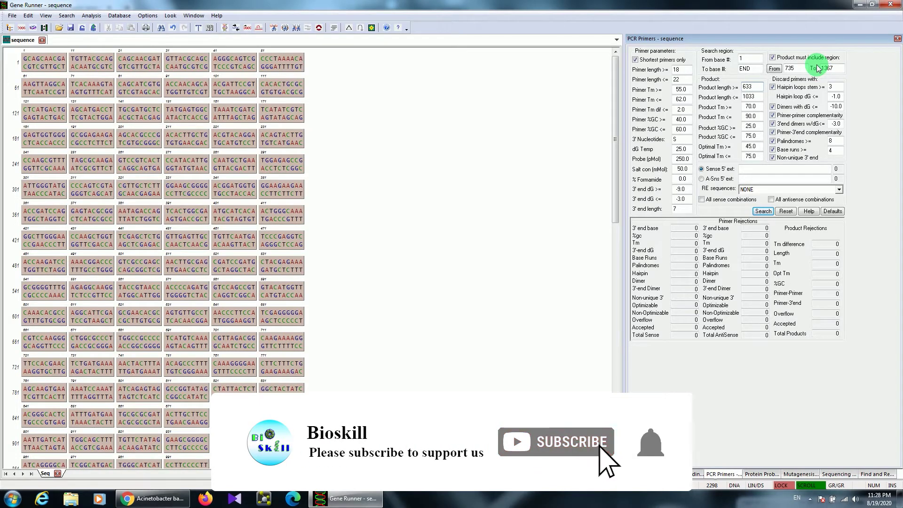
drag(765, 97, 735, 100)
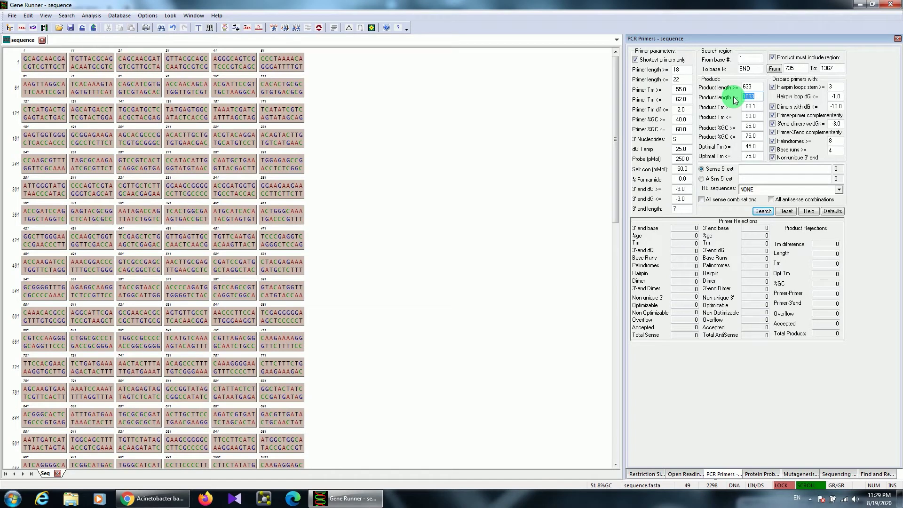
text(1000)
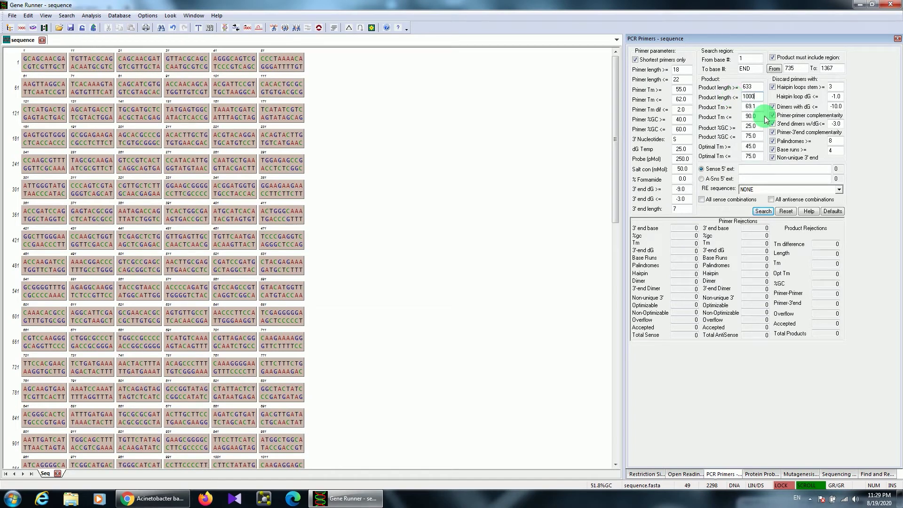
click(752, 107)
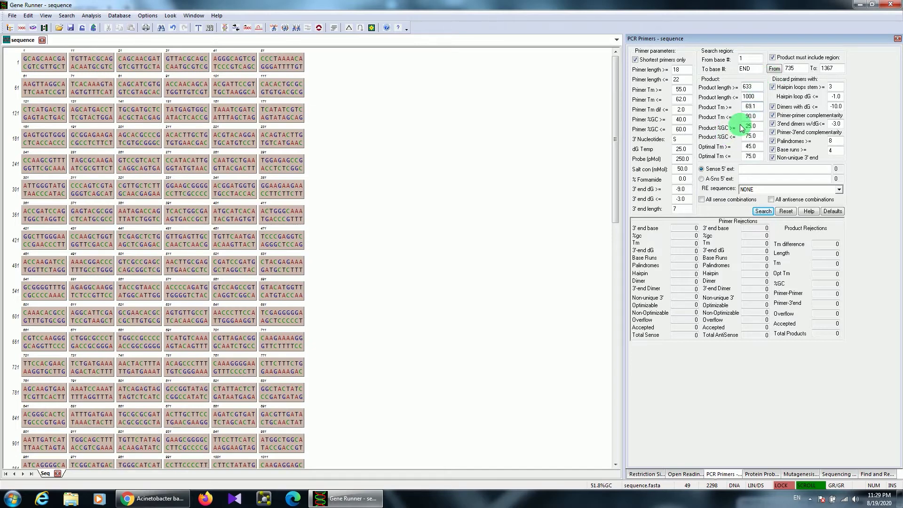
click(752, 115)
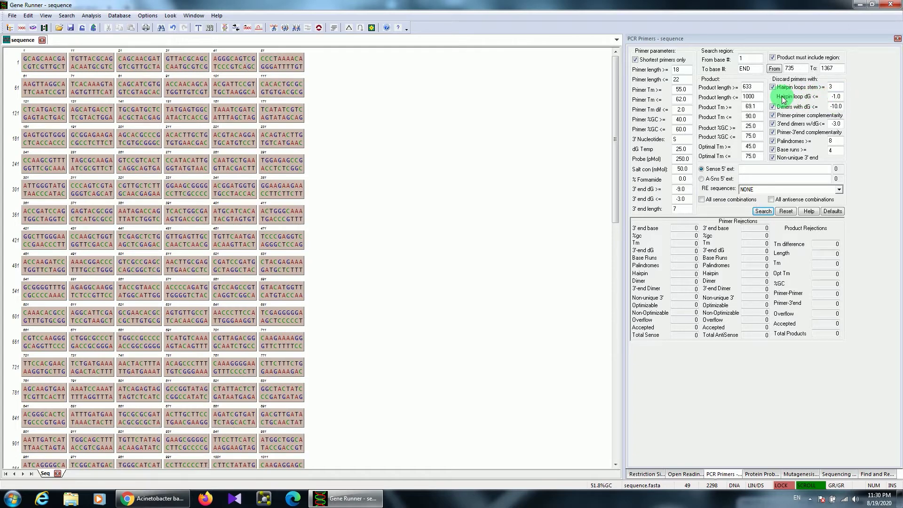
key(Return)
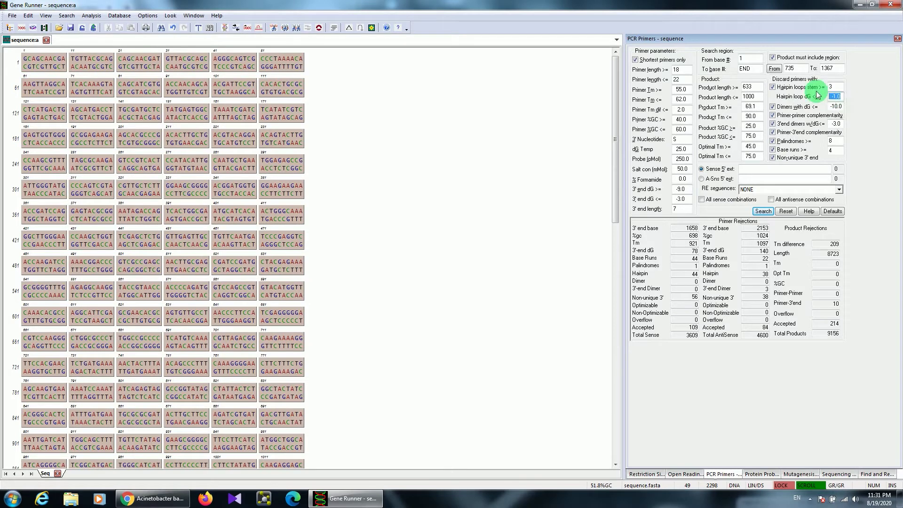
- Set the primer discard criteria to a hairpin loop dG limit of 0.0 and base runs of 3 or more
text(0)
key(Return)
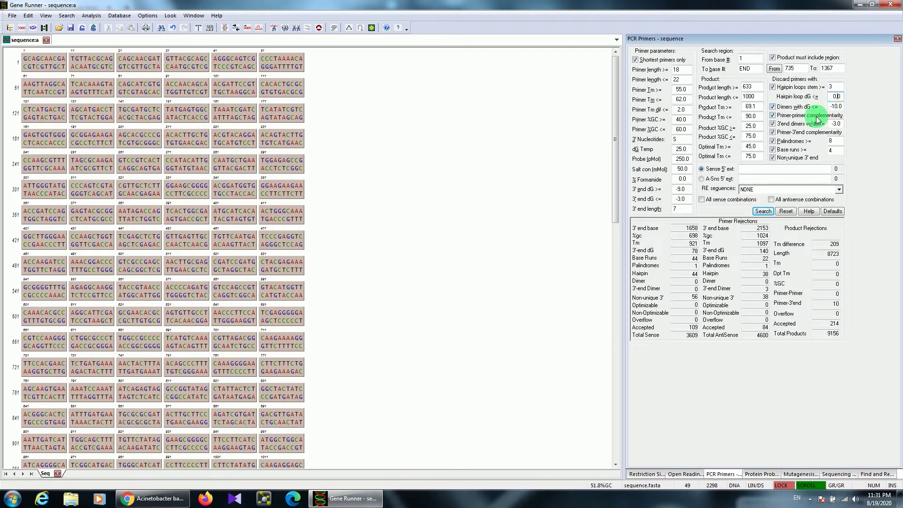
double_click(834, 150)
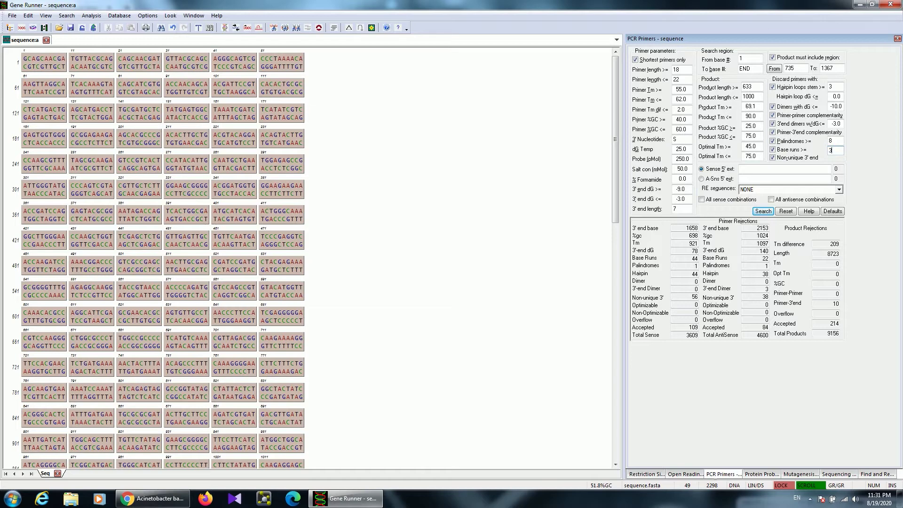
click(786, 149)
click(778, 150)
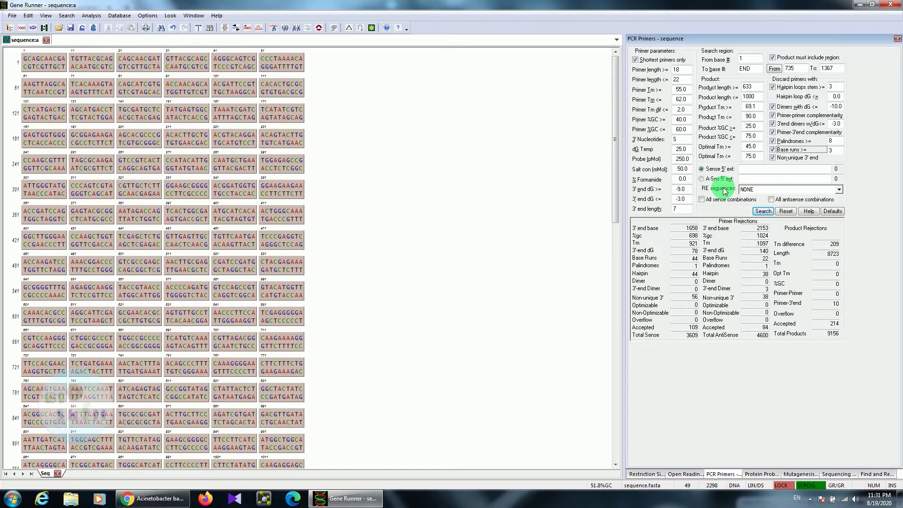
- Rerun the PCR primer search and review the properties and the sense and antisense sequences of the primer pairs
click(762, 211)
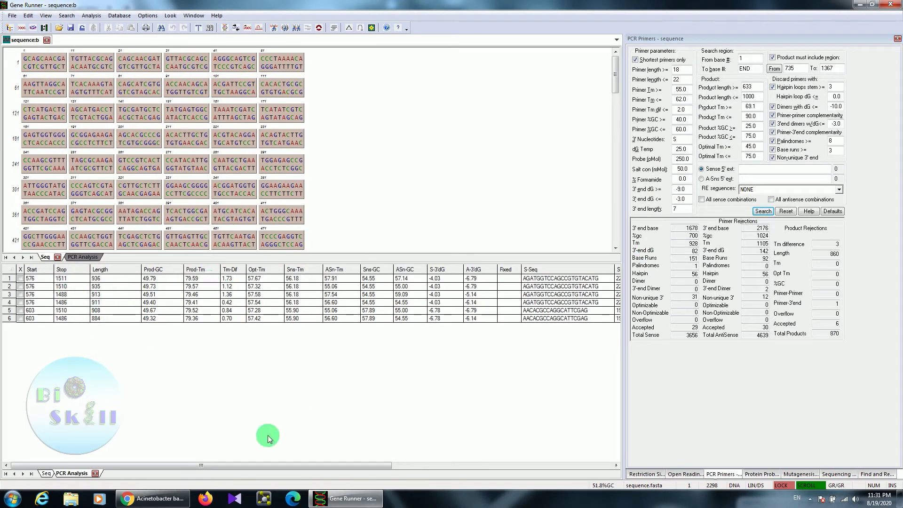
drag(246, 467, 182, 448)
click(37, 279)
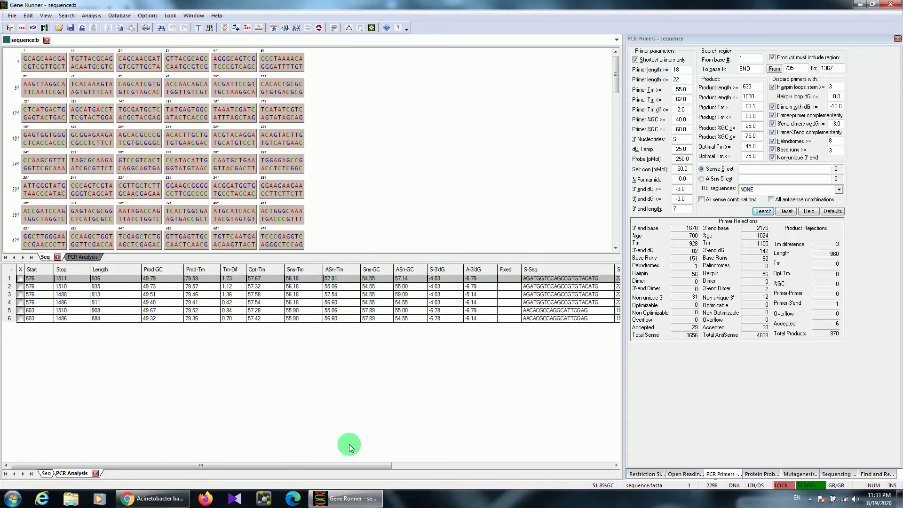
drag(331, 468, 566, 461)
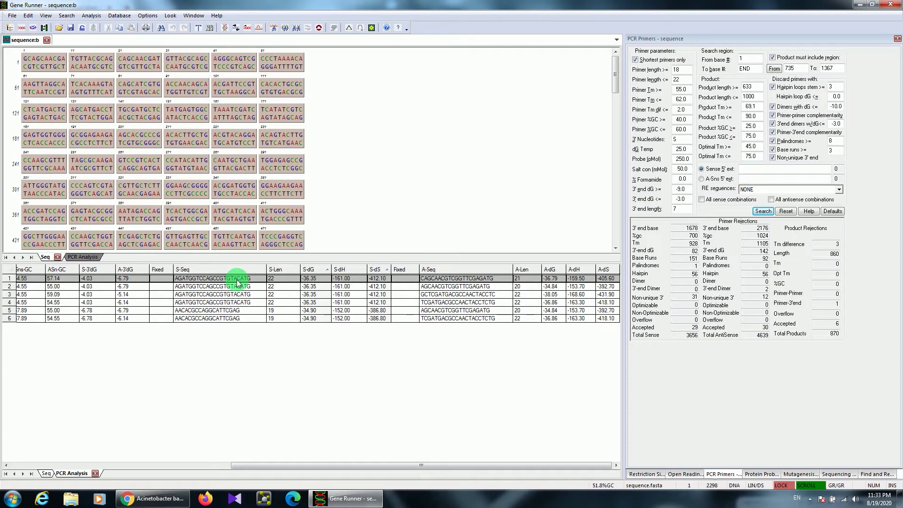
drag(200, 294, 193, 317)
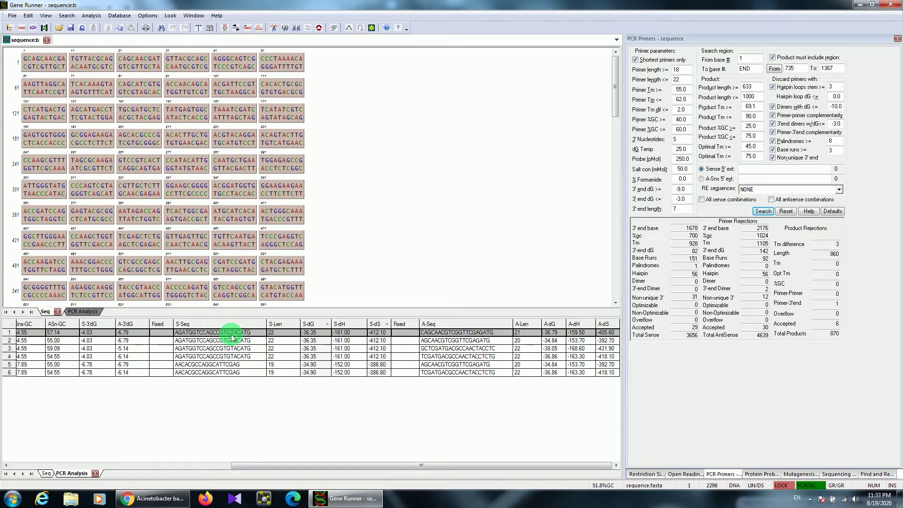
- Select the sixth primer pair in the PCR results and go to its product in the sequence
click(222, 373)
right_click(222, 375)
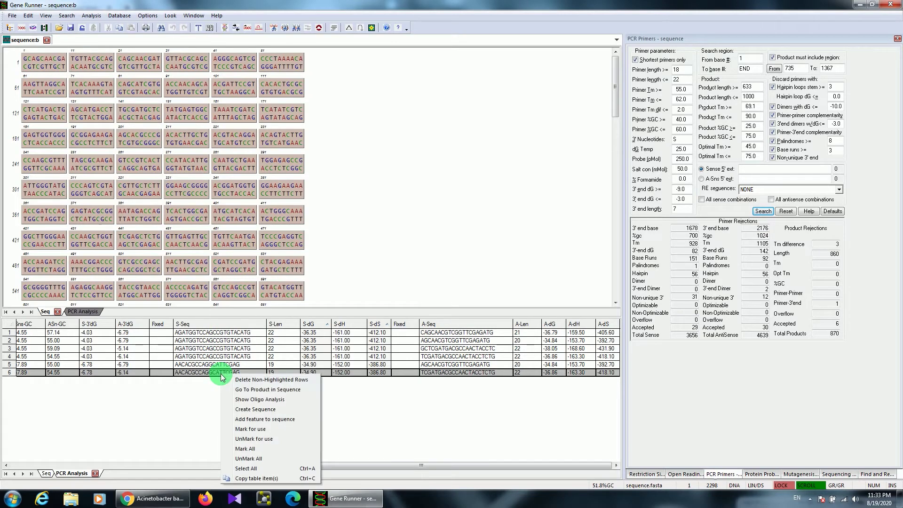
click(250, 429)
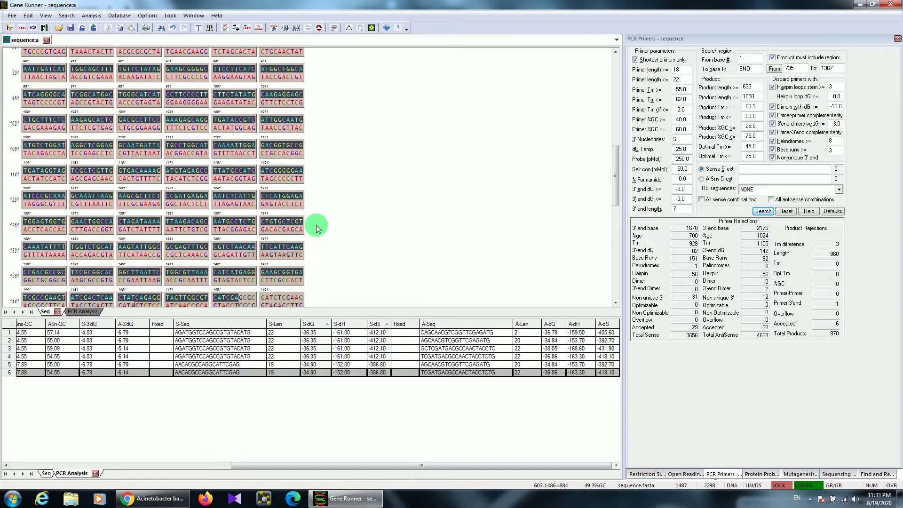
- Examine where the sixth pair's sense and antisense primers bind at both ends of the product in the sequence
drag(611, 168, 628, 130)
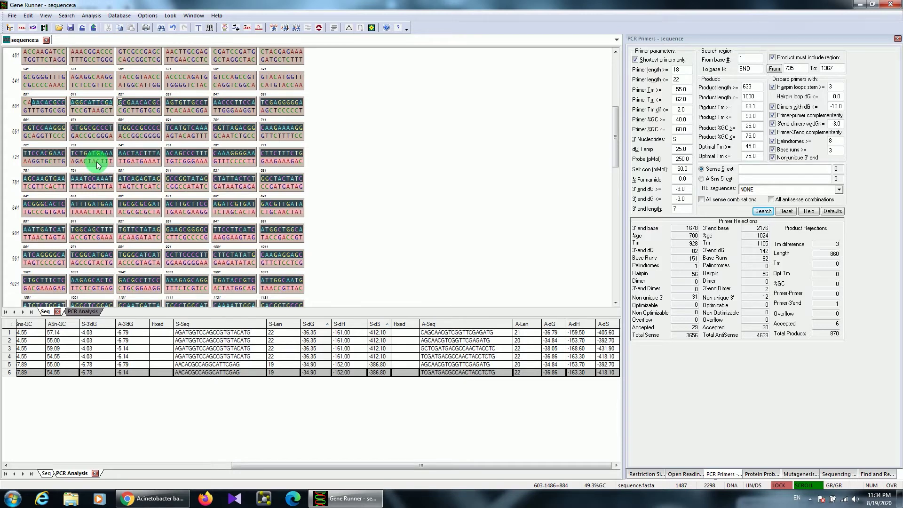
click(352, 94)
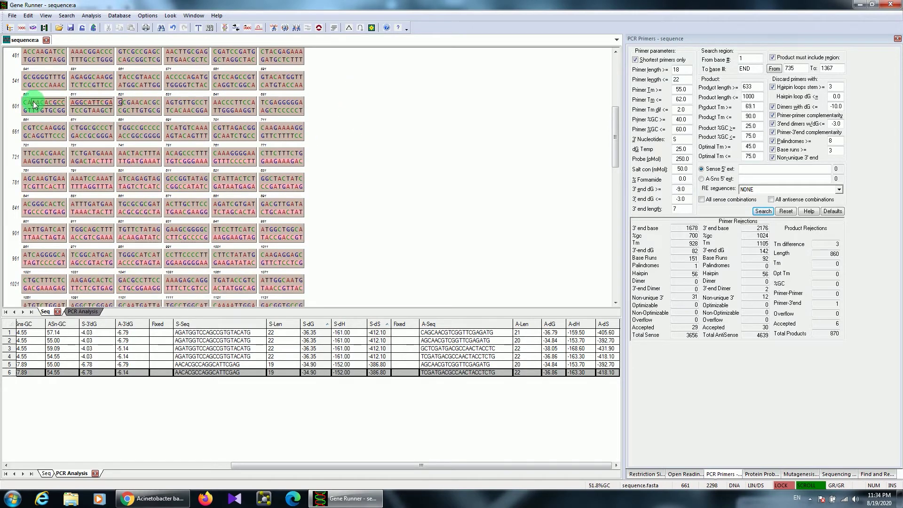
drag(33, 102, 121, 97)
click(127, 102)
scroll(156, 136, down, 5)
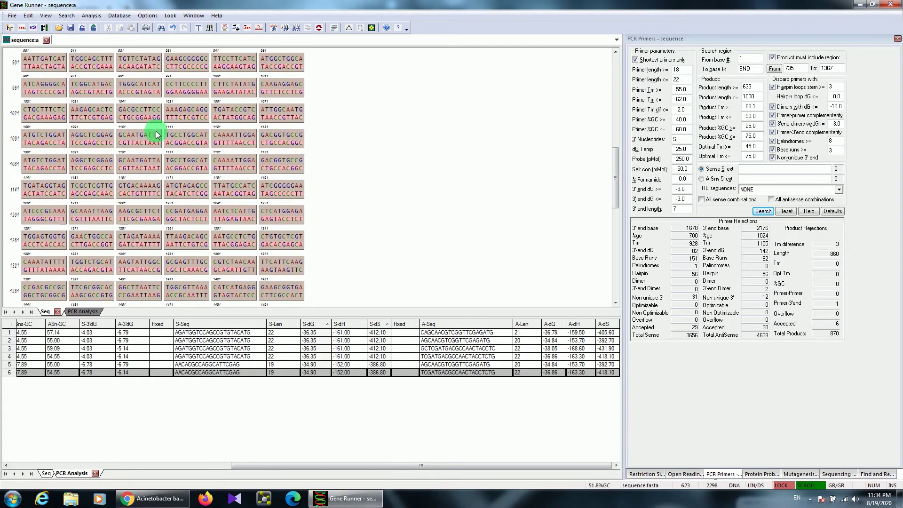
scroll(162, 143, up, 1)
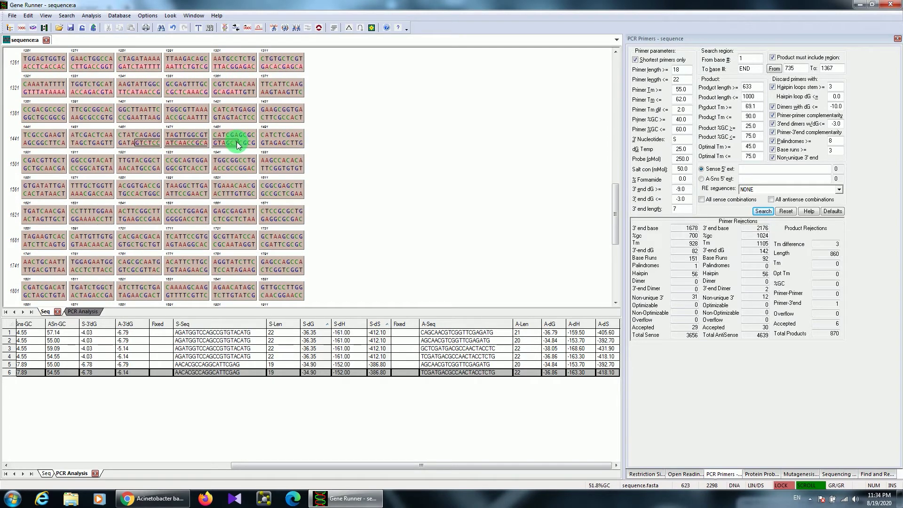
drag(238, 147, 139, 144)
click(140, 144)
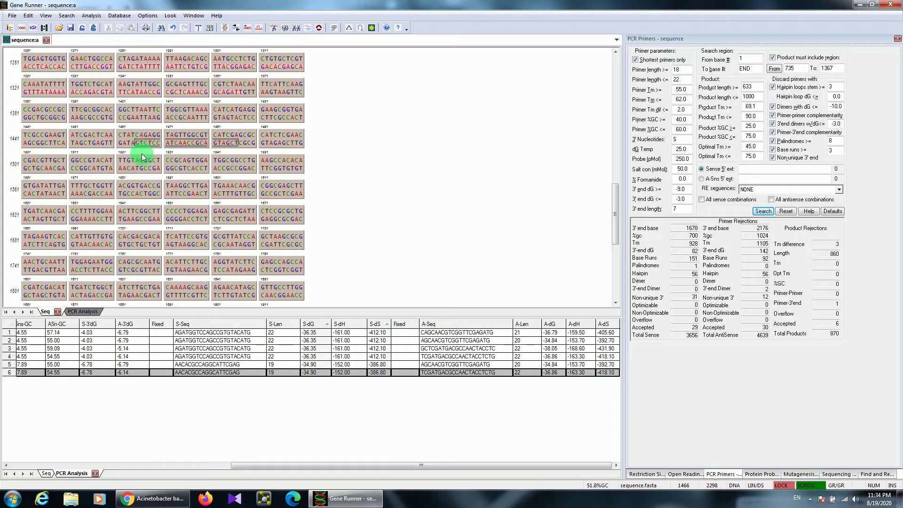
scroll(147, 169, up, 6)
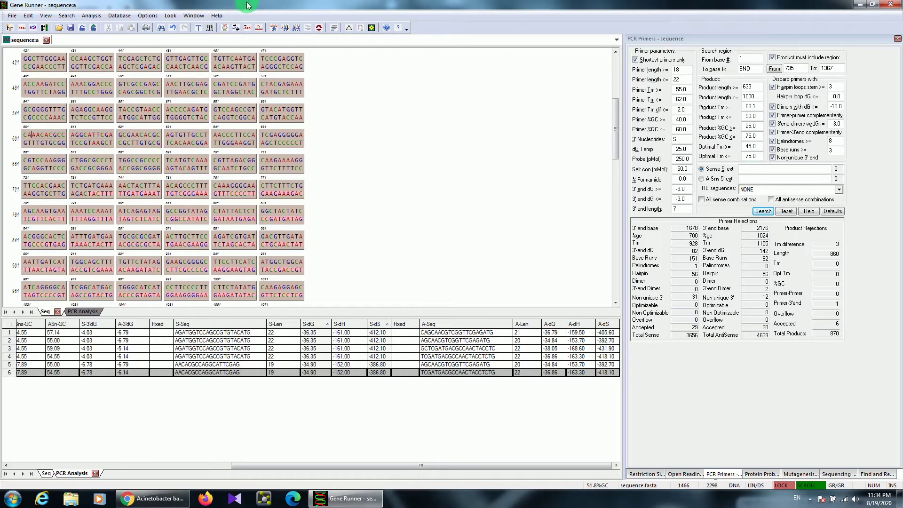
- Open the Oligo analysis beside the sequence and clear its prefilled oligo
click(226, 31)
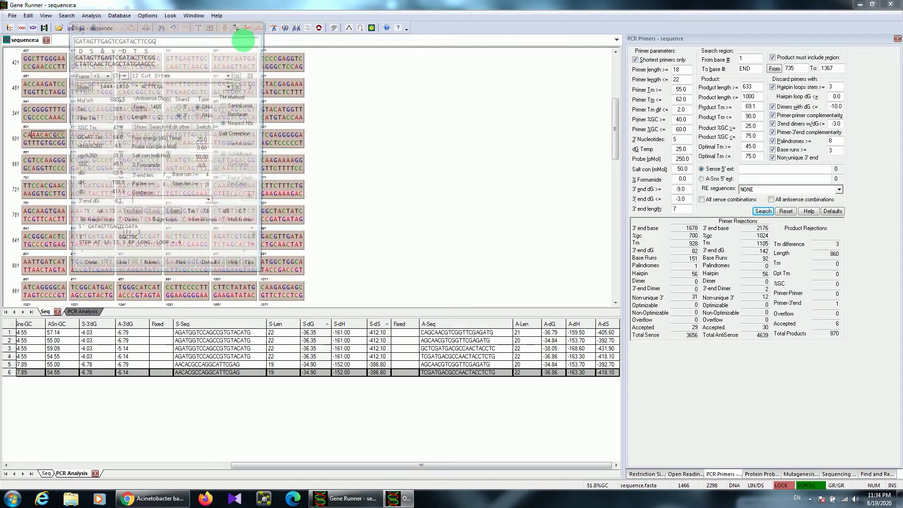
drag(187, 24, 506, 96)
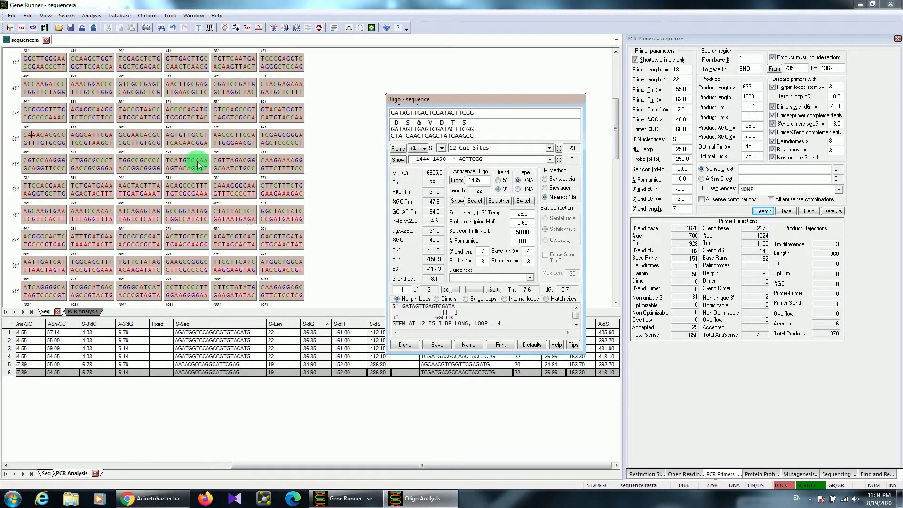
drag(489, 113, 236, 115)
key(Delete)
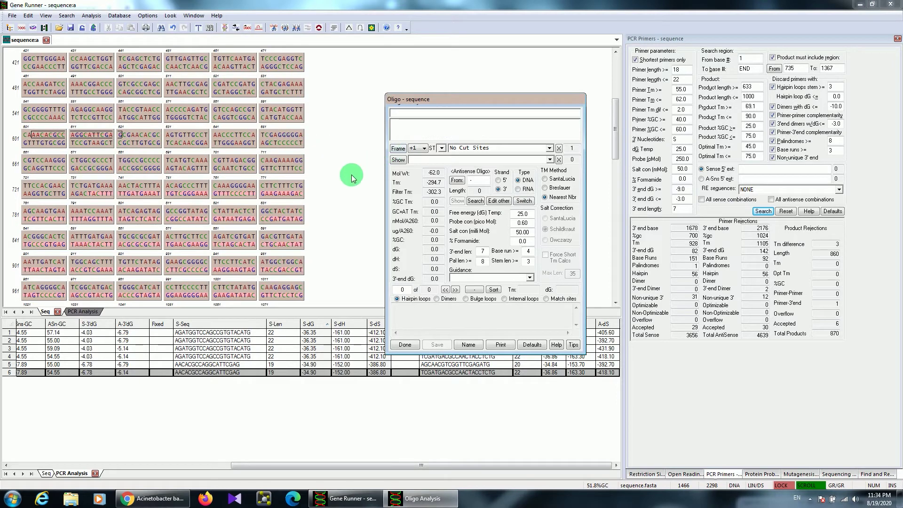
click(352, 175)
click(419, 498)
click(523, 201)
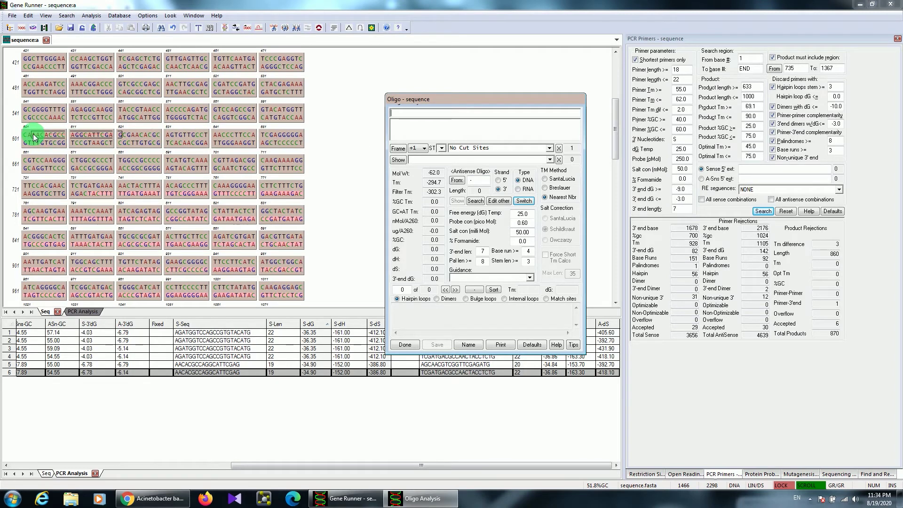
- Copy the sense primer bases 603 to 621 from the sequence
click(35, 136)
click(35, 136)
drag(33, 136, 88, 136)
right_click(88, 137)
click(96, 146)
- Switch the Oligo analysis to the 5' sense strand and paste the primer AACACGCCAGGCATTCGAG for analysis
click(420, 498)
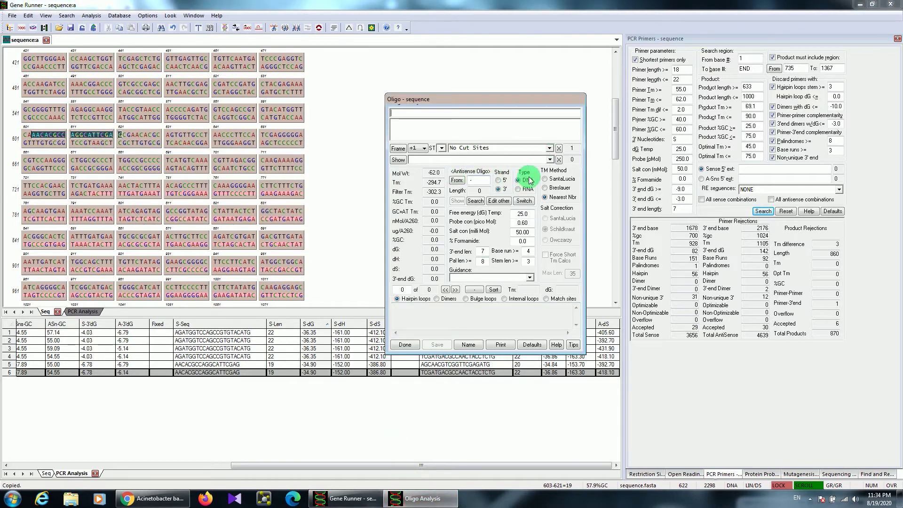
click(524, 201)
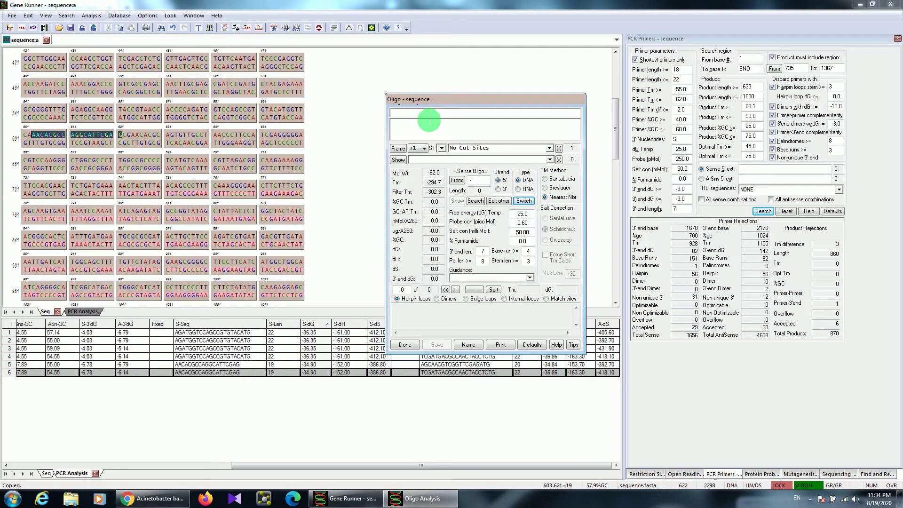
key(ctrl+v)
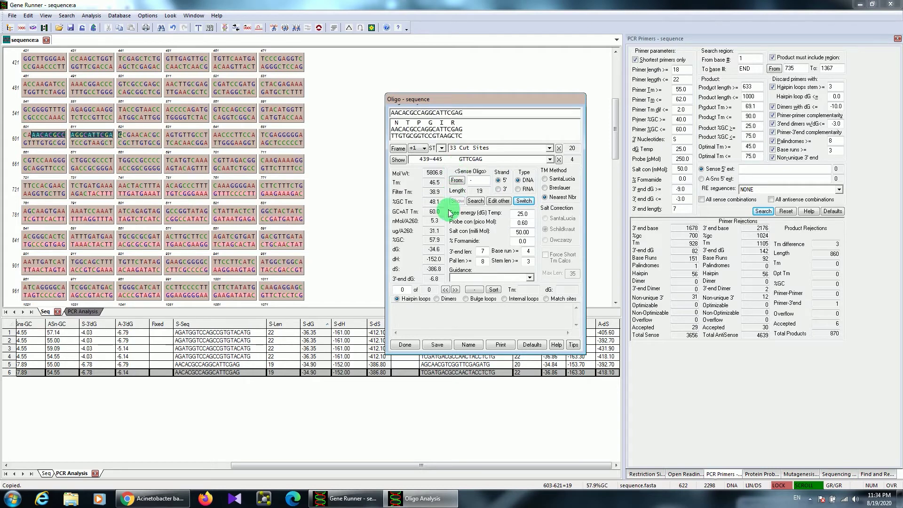
- Switch the Oligo analysis to the 3' antisense strand and copy the antisense primer bases 1486 to 1465 from the sequence
click(522, 202)
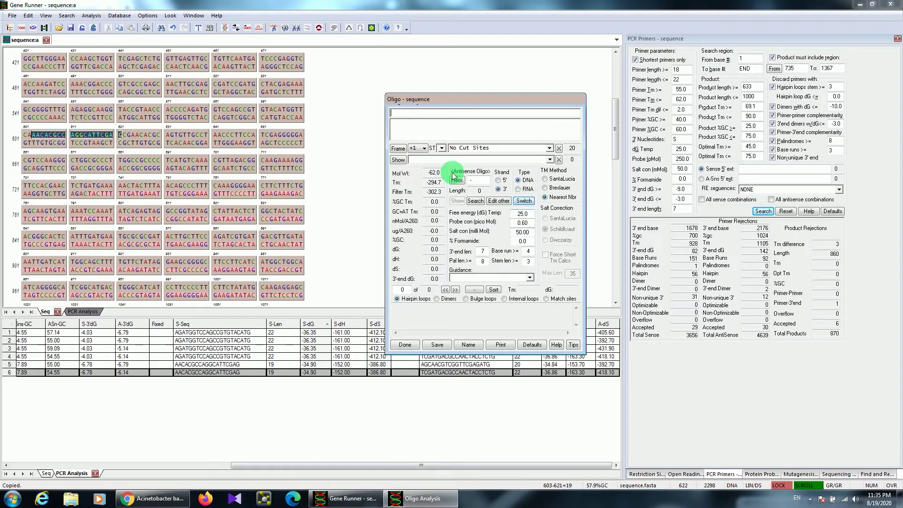
click(252, 187)
scroll(306, 184, down, 6)
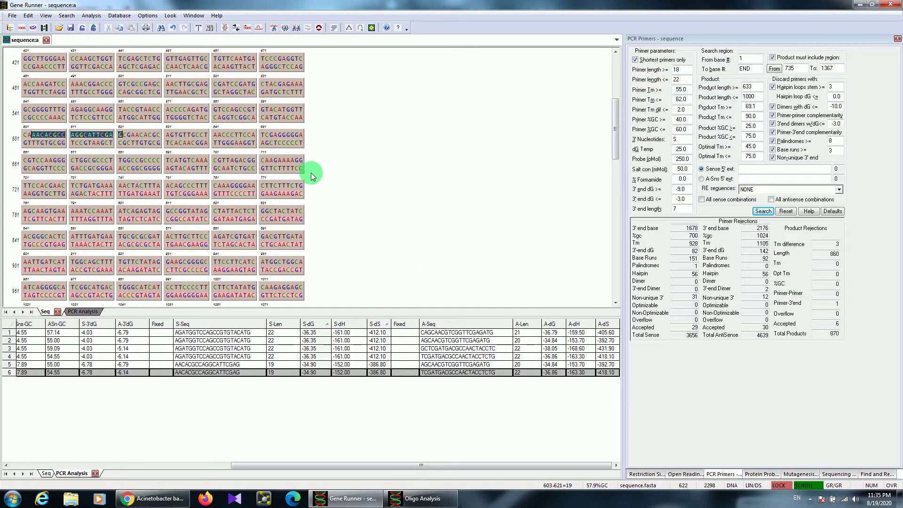
scroll(301, 199, down, 2)
drag(136, 194, 236, 194)
right_click(237, 194)
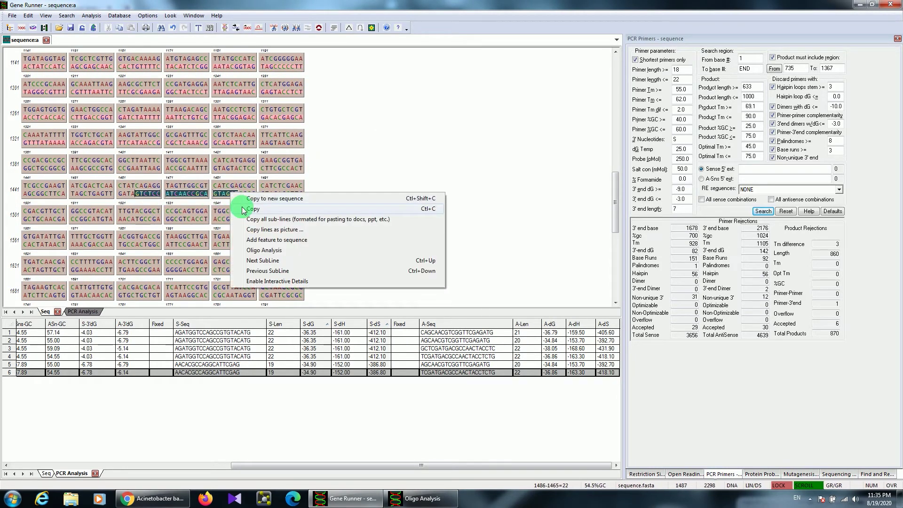
click(254, 197)
- Paste the antisense primer TCGATGACGCCAACTACCTCTG into the Oligo analysis
click(423, 500)
click(413, 117)
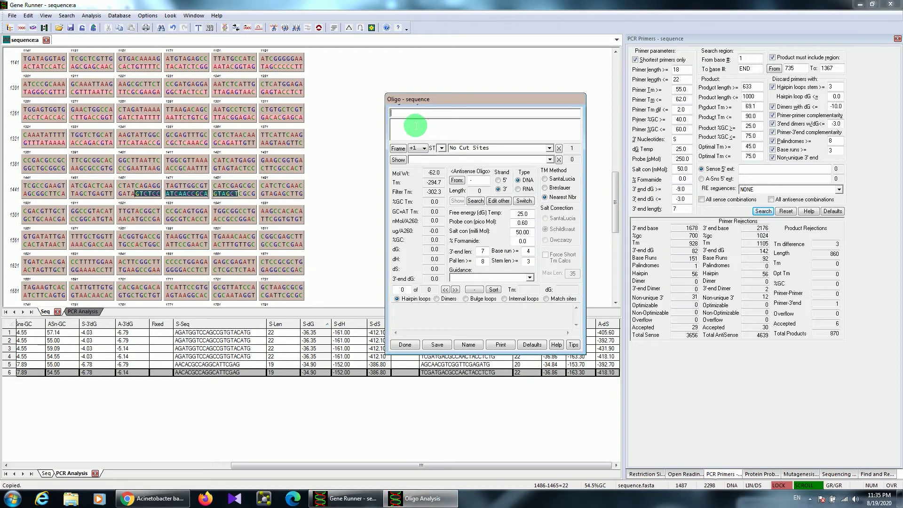
key(ctrl+v)
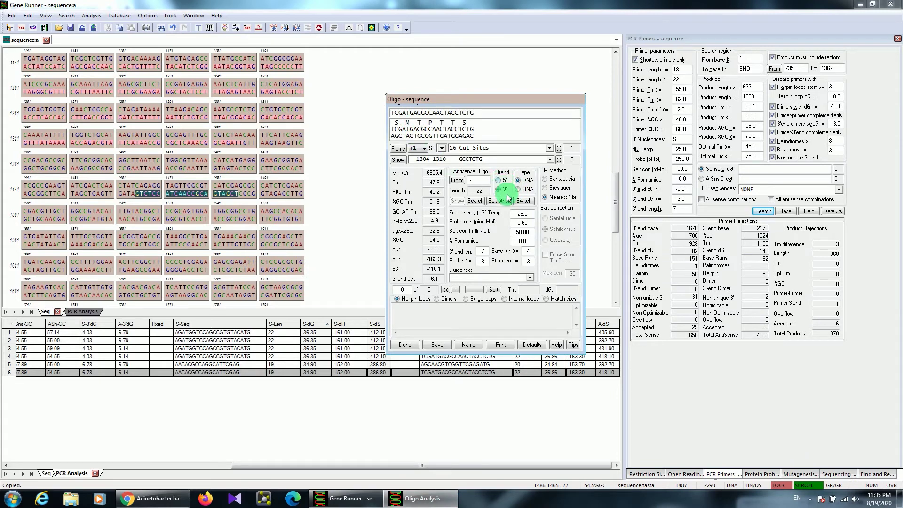
- Return to the sense oligo and check its dimers, bulge loops, internal loops and match sites
click(524, 201)
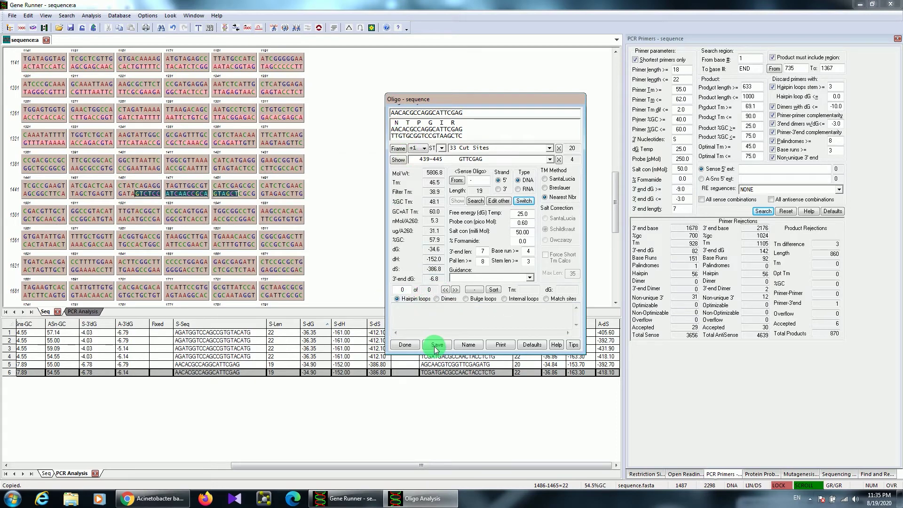
click(437, 300)
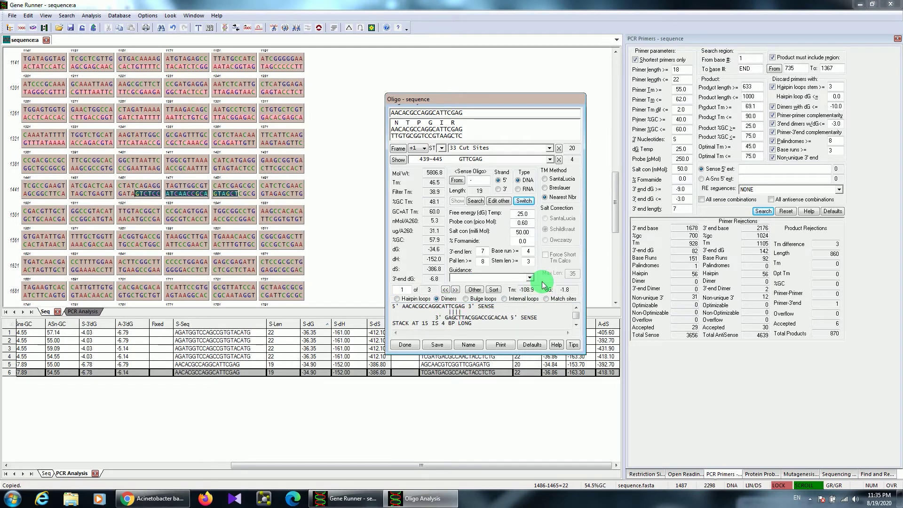
click(465, 299)
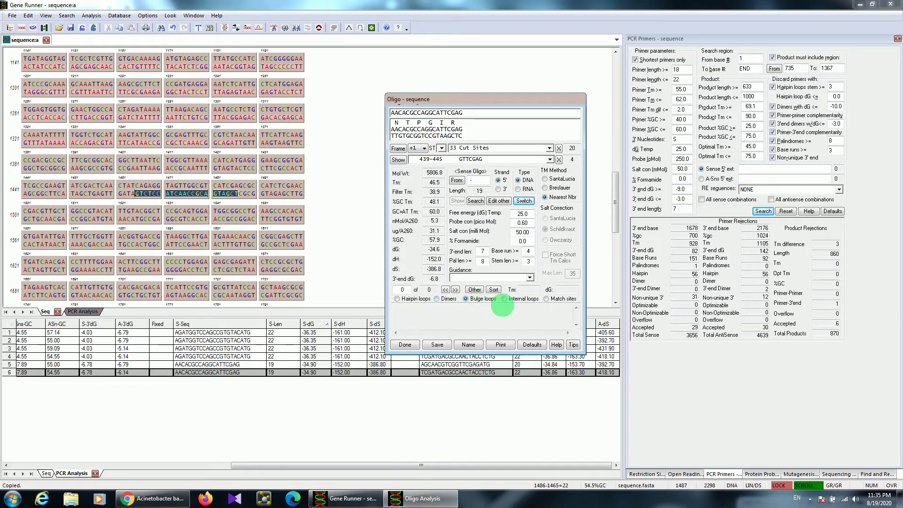
click(512, 299)
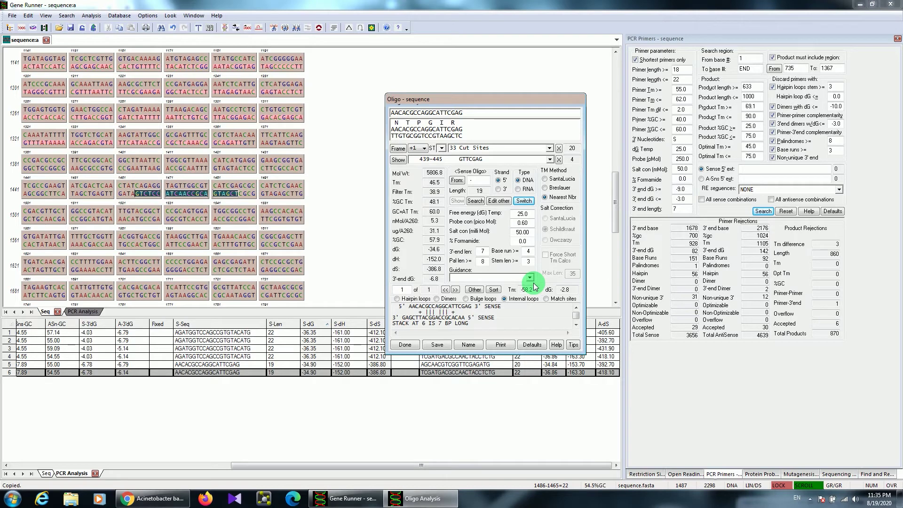
click(546, 299)
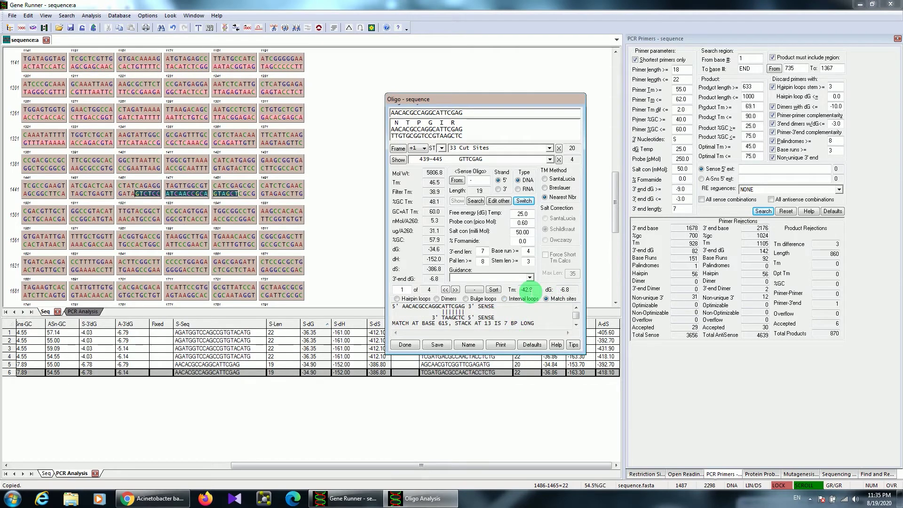
- Examine each predicted self-dimer of the sense primer
click(438, 299)
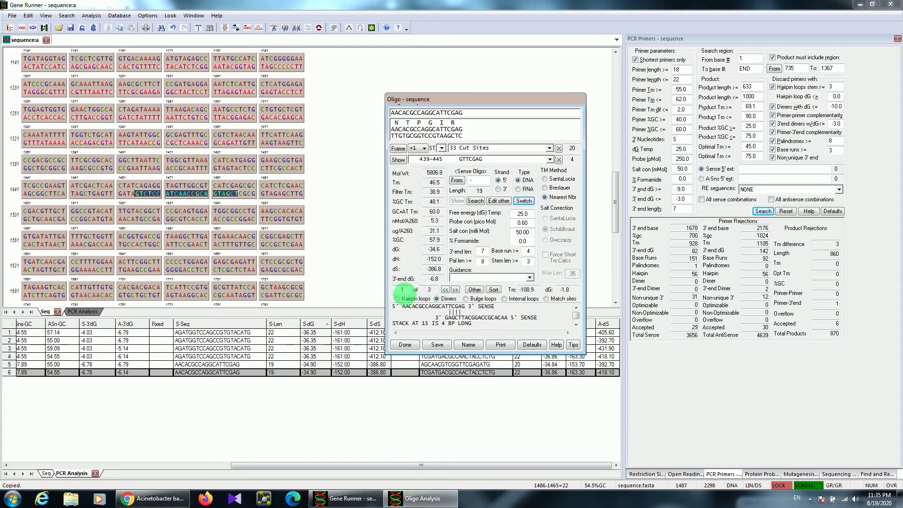
click(456, 290)
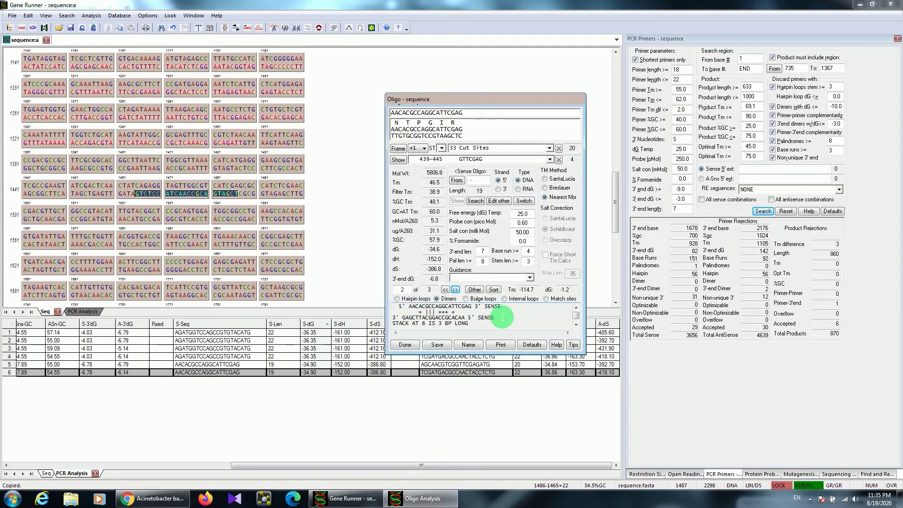
click(456, 290)
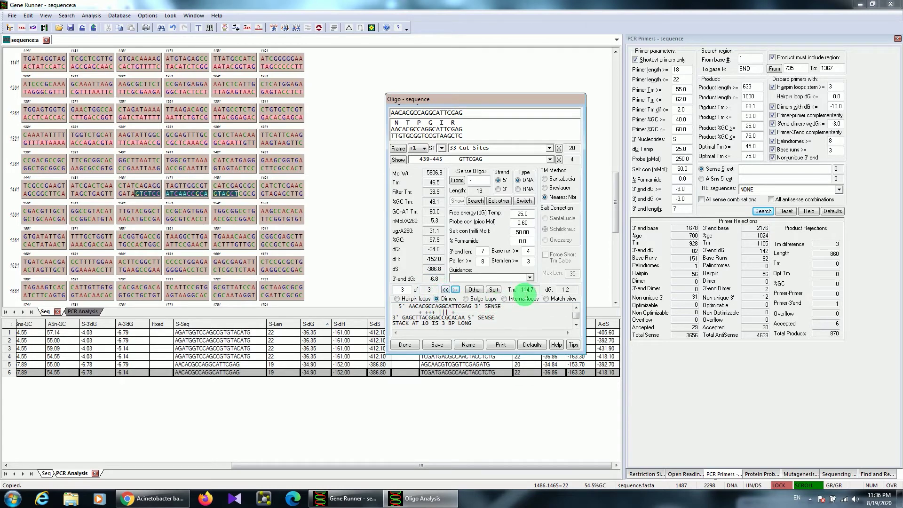
- Examine the dimers formed between the sense and antisense primers, and close the Oligo analysis
click(473, 290)
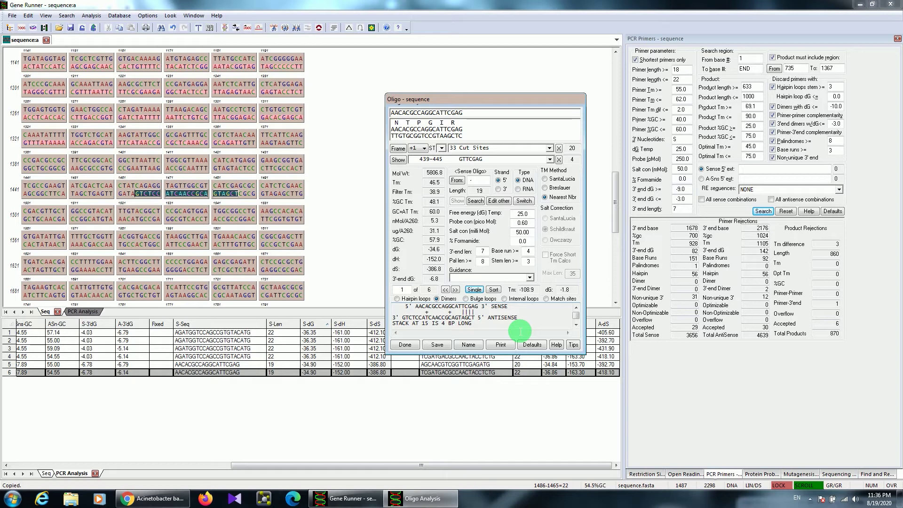
click(456, 290)
click(455, 289)
click(455, 291)
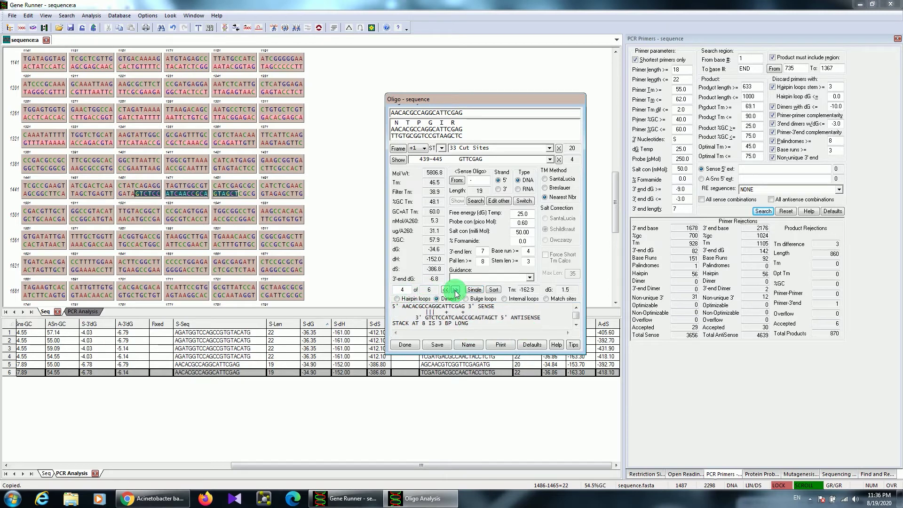
click(456, 291)
click(456, 291)
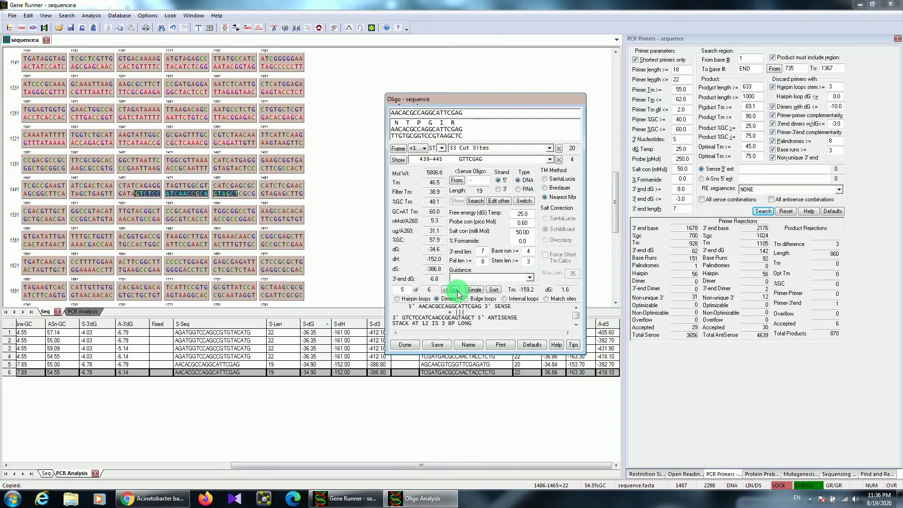
click(403, 348)
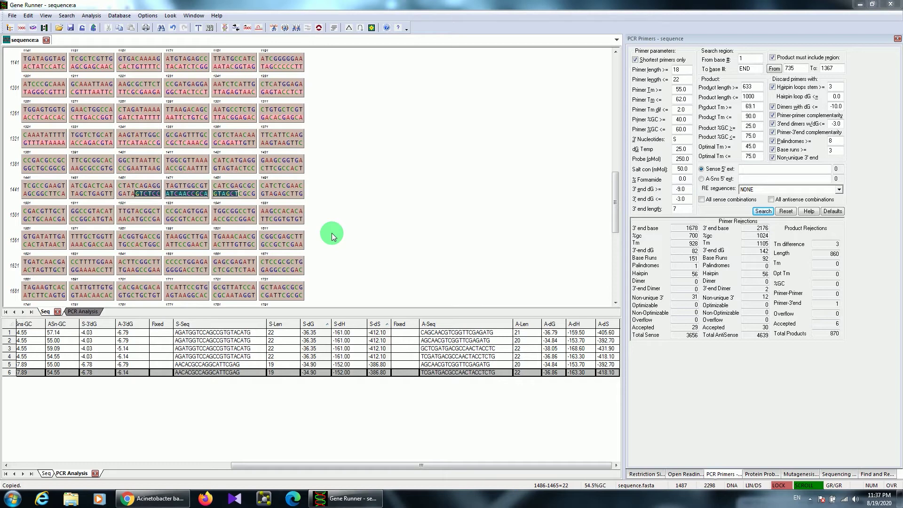
- Switch to Chrome and search Google for "primer blast" in a new tab
click(153, 498)
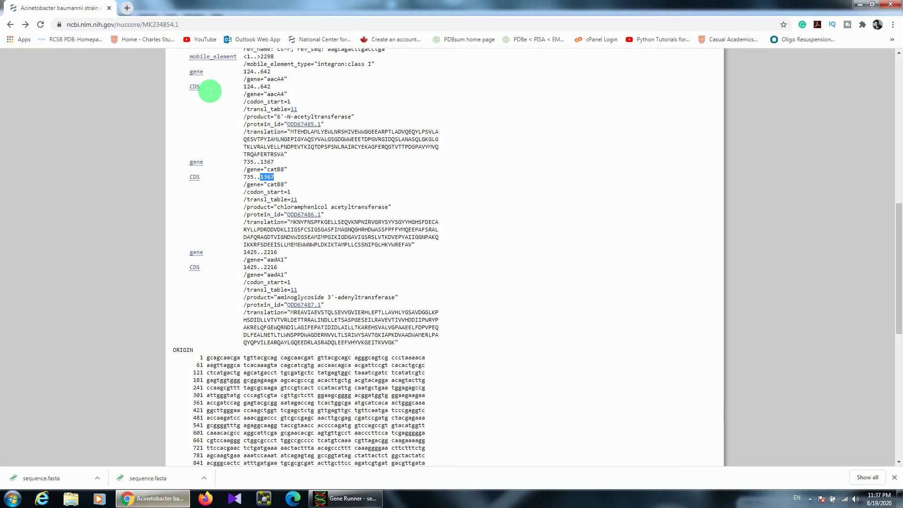
click(126, 9)
click(360, 201)
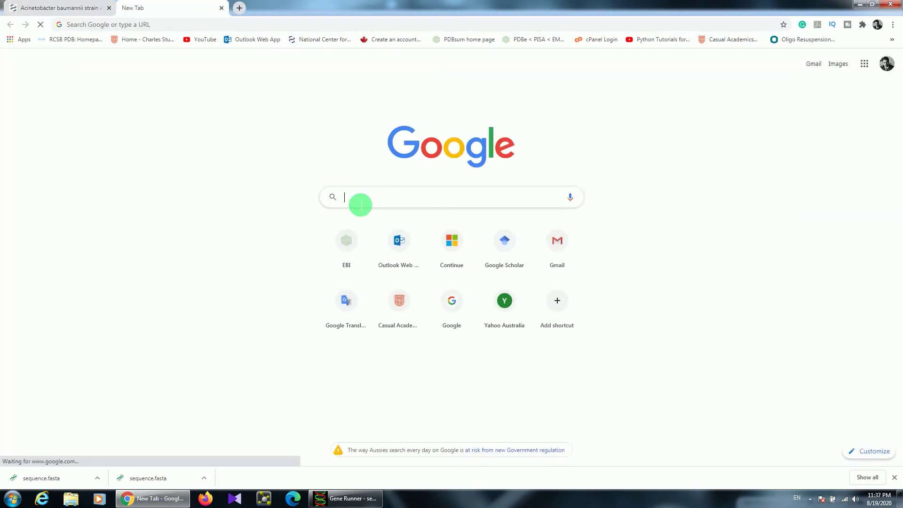
text(primer)
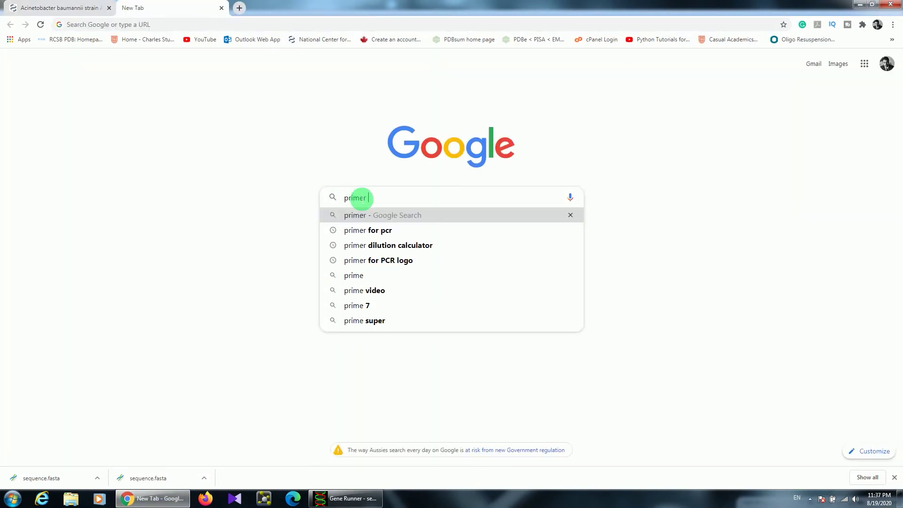
text( blas)
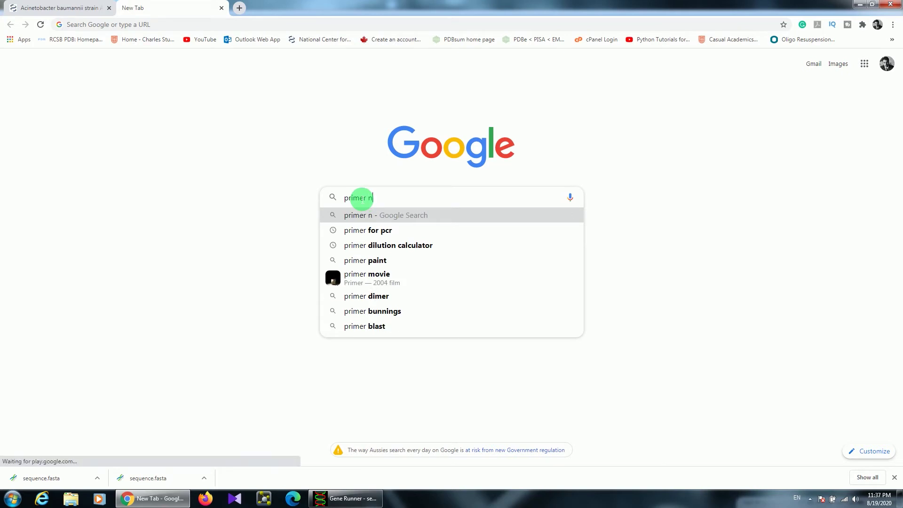
text(t)
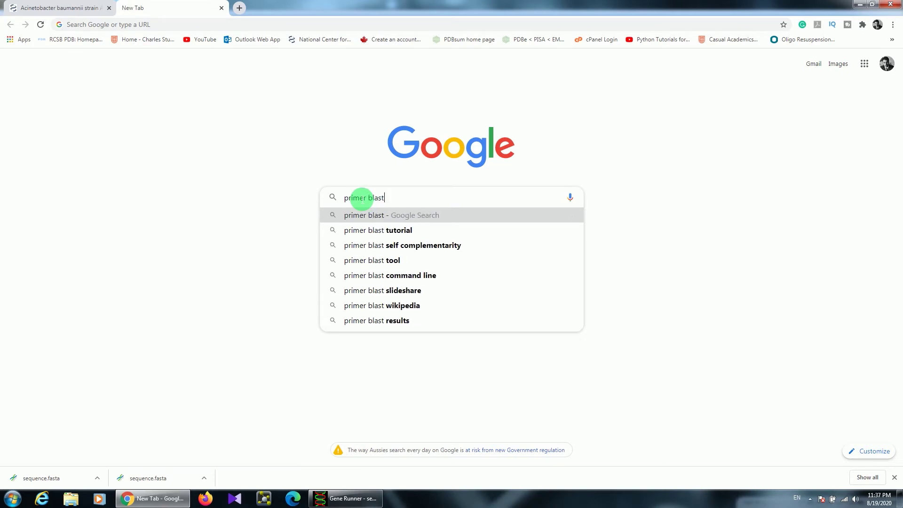
key(Return)
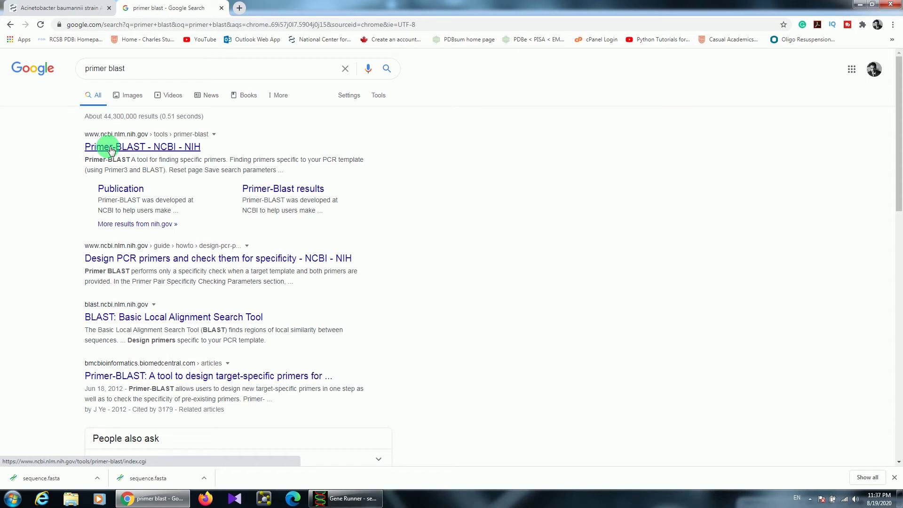
- Open the NCBI Primer-BLAST search result in its own tab and go to it
right_click(111, 149)
click(123, 154)
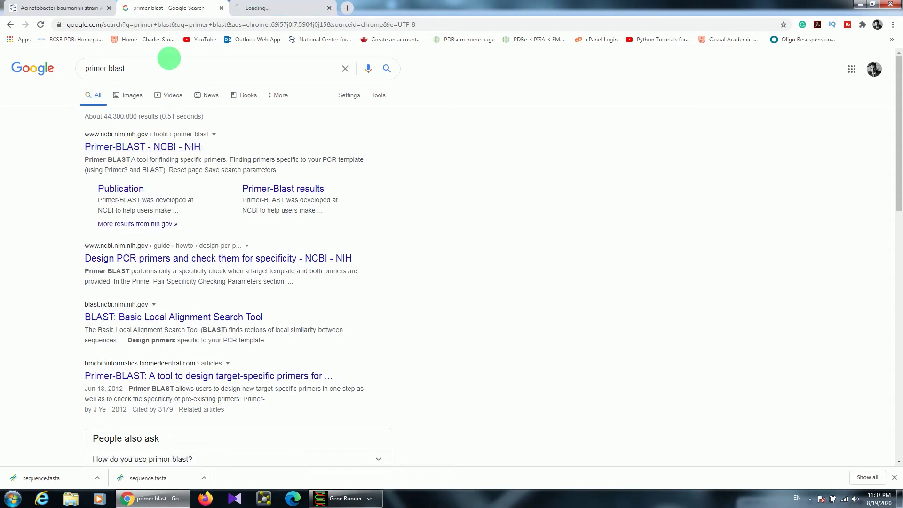
click(268, 5)
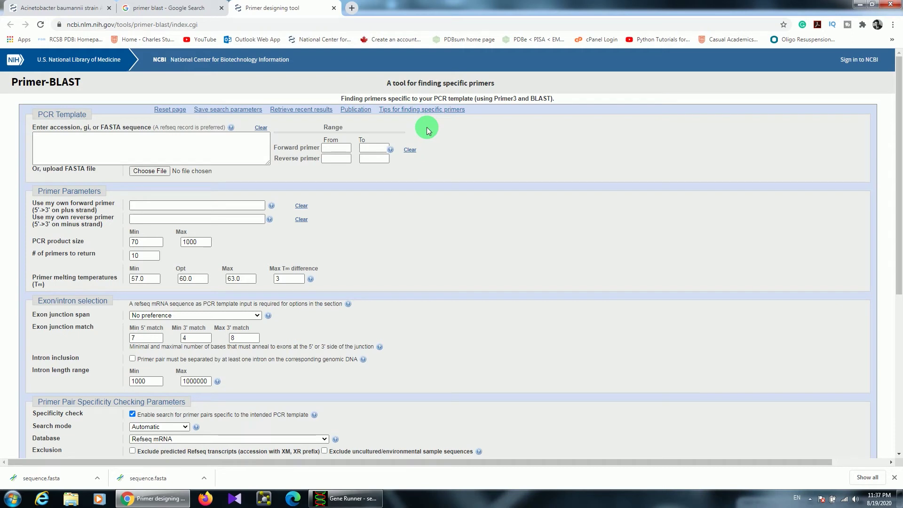
- Copy the accession MK234854 from the Acinetobacter baumannii GenBank record and paste it as the Primer-BLAST PCR template
click(194, 162)
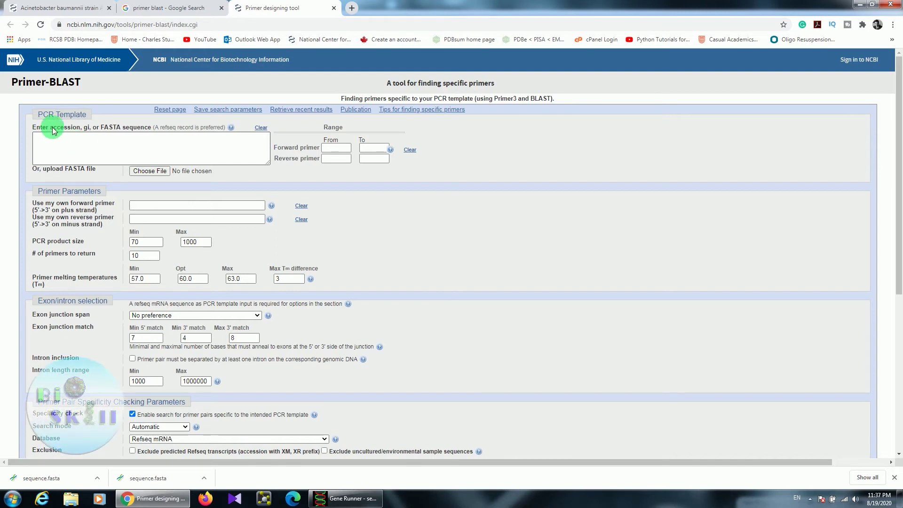
click(81, 127)
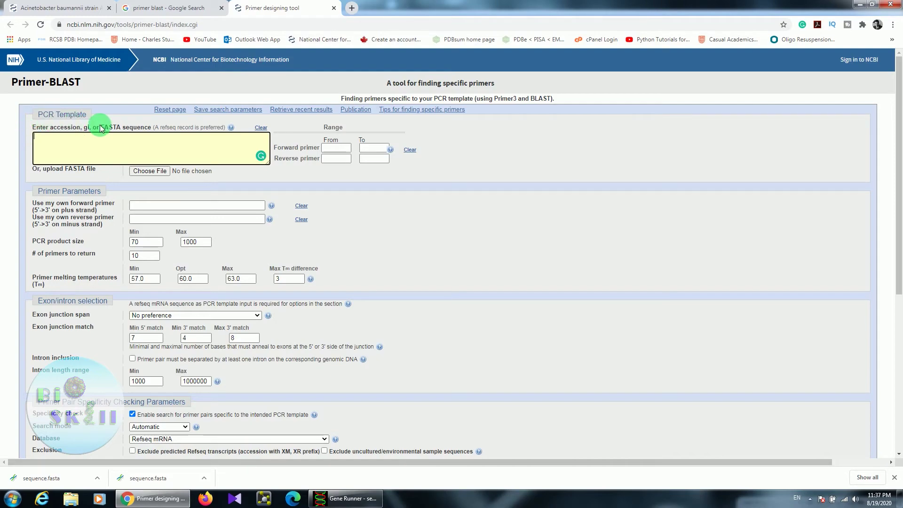
click(56, 7)
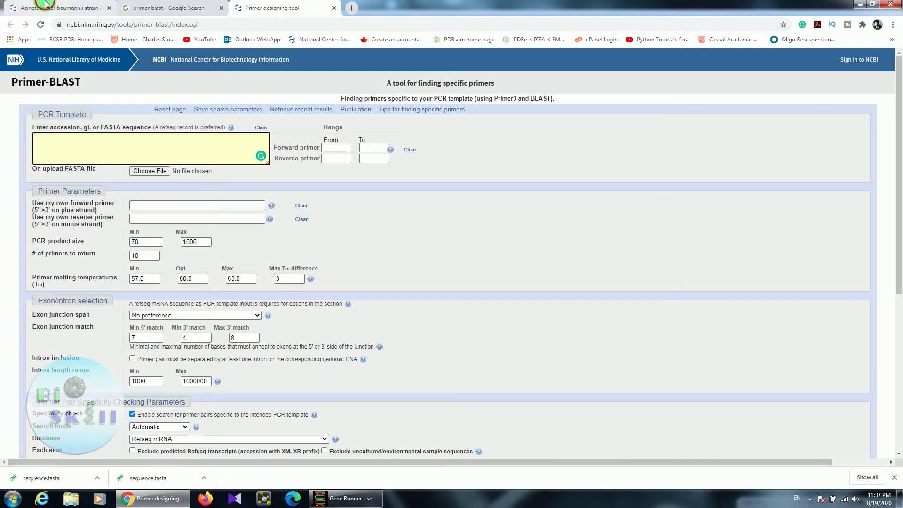
scroll(277, 188, up, 15)
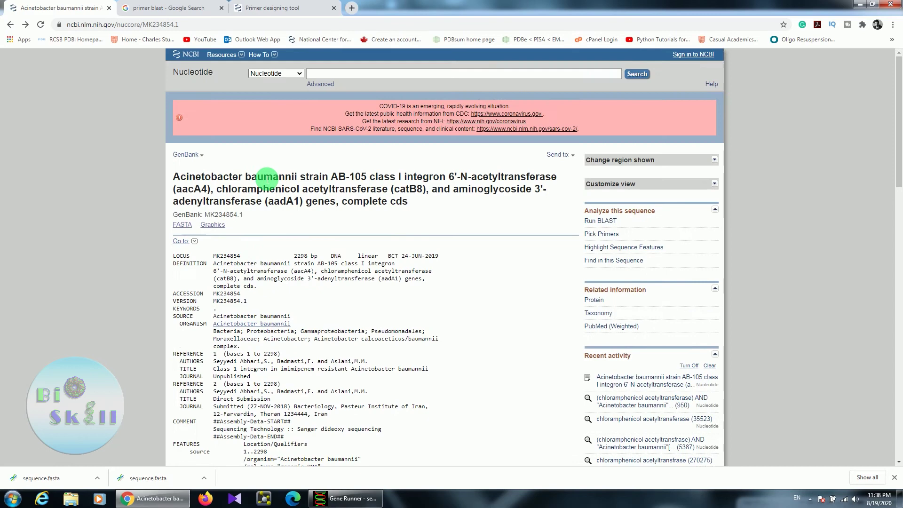
double_click(227, 293)
key(ctrl+c)
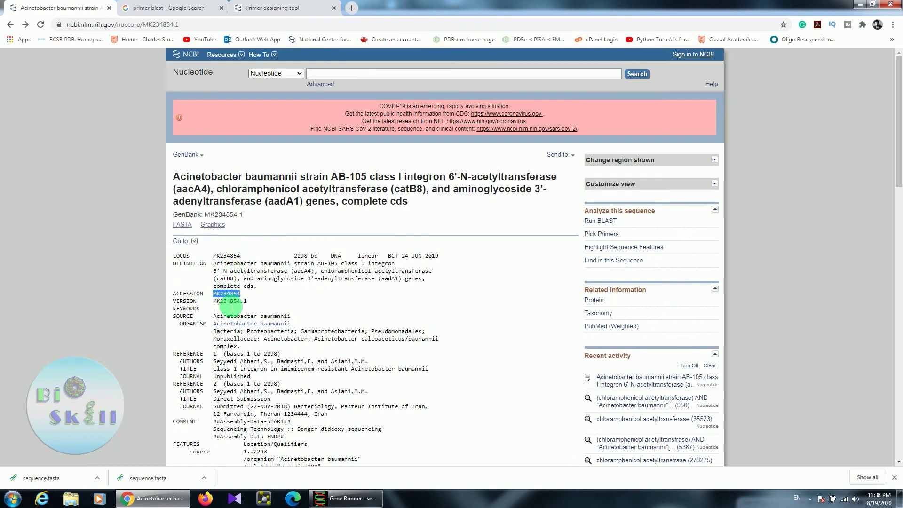
click(157, 2)
click(272, 7)
click(202, 152)
key(ctrl+v)
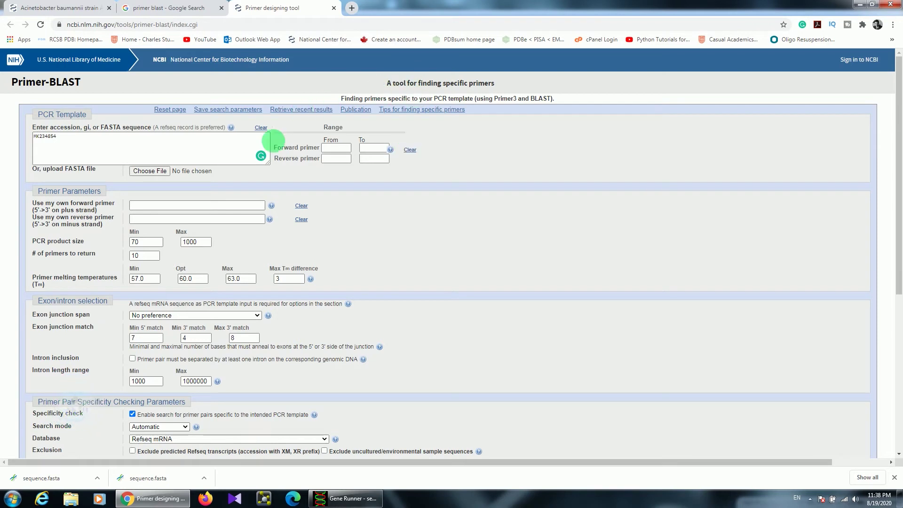
- Switch to Gene Runner, copy the sense primer AACACGCCAGGCATTCGAG from the sequence, and paste it as Primer-BLAST's own forward primer
click(202, 209)
click(414, 502)
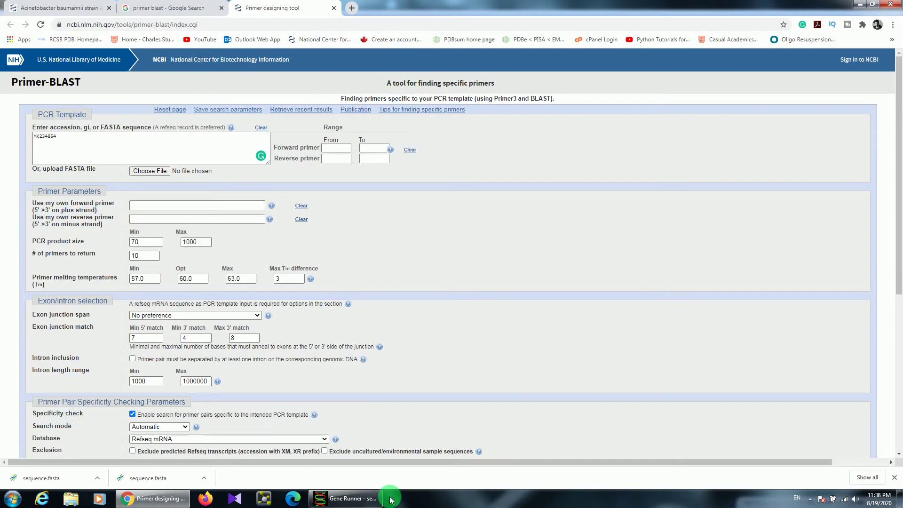
click(345, 499)
scroll(169, 160, up, 4)
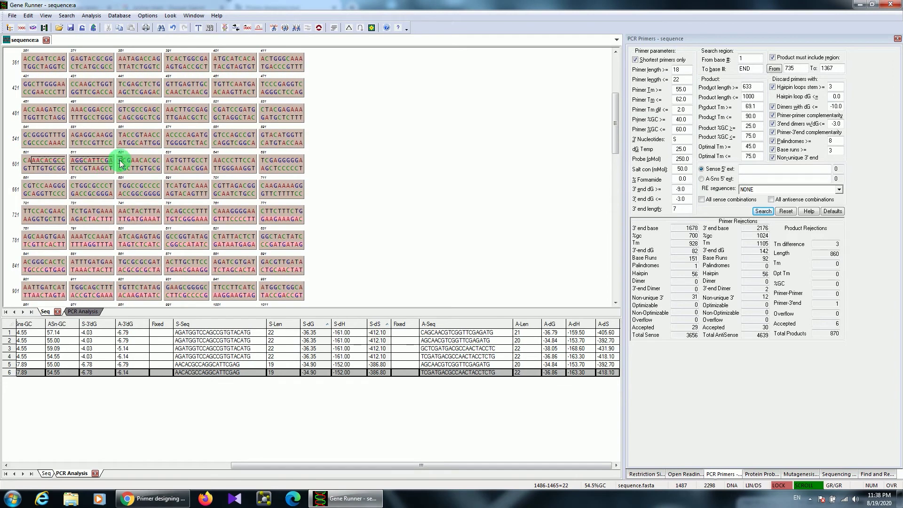
drag(120, 164, 27, 150)
right_click(26, 151)
click(54, 177)
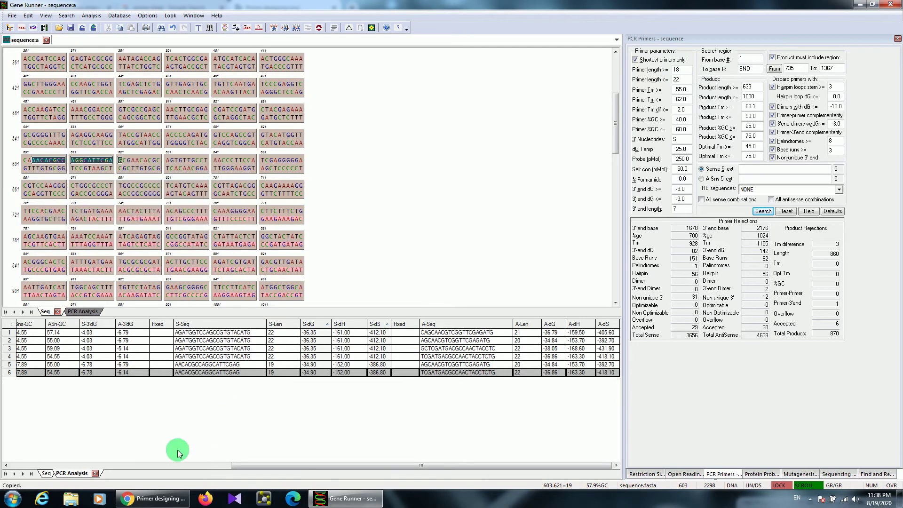
click(152, 499)
click(191, 205)
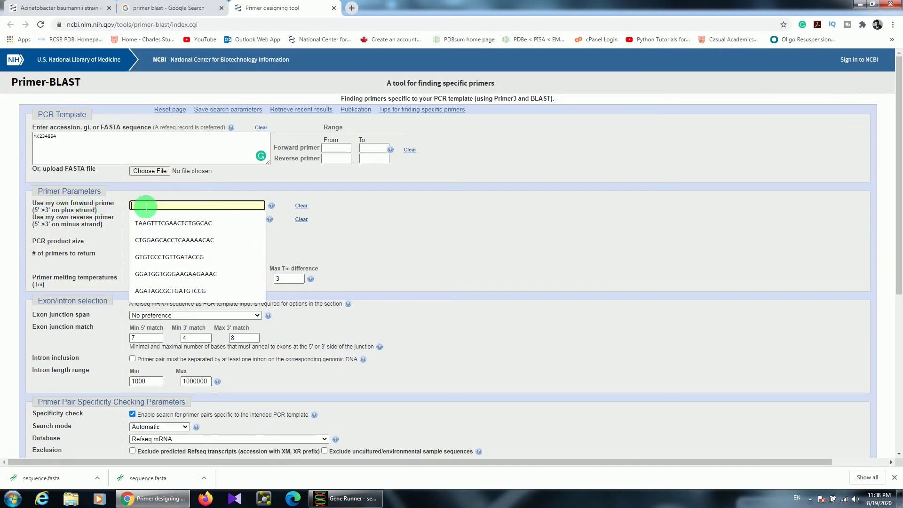
key(ctrl+v)
- Copy the antisense primer TCGATGACGCCAACTACCTCTG from the Gene Runner sequence and paste it as Primer-BLAST's own reverse primer
click(346, 498)
scroll(200, 231, down, 3)
click(142, 170)
drag(142, 171, 236, 169)
right_click(234, 172)
click(254, 184)
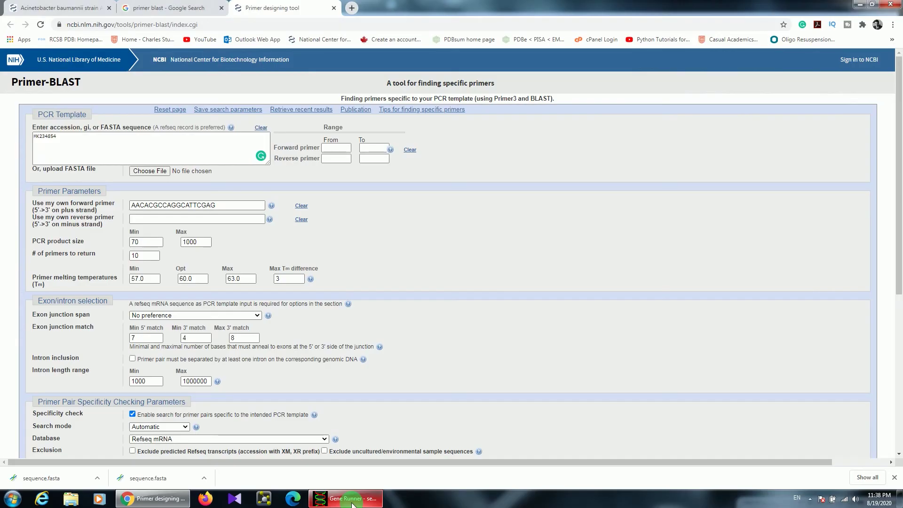
click(153, 498)
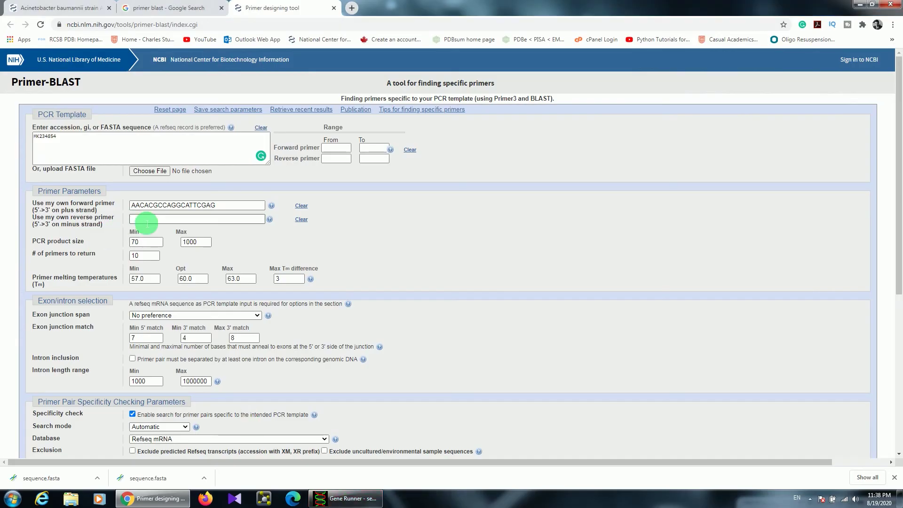
right_click(160, 220)
click(190, 272)
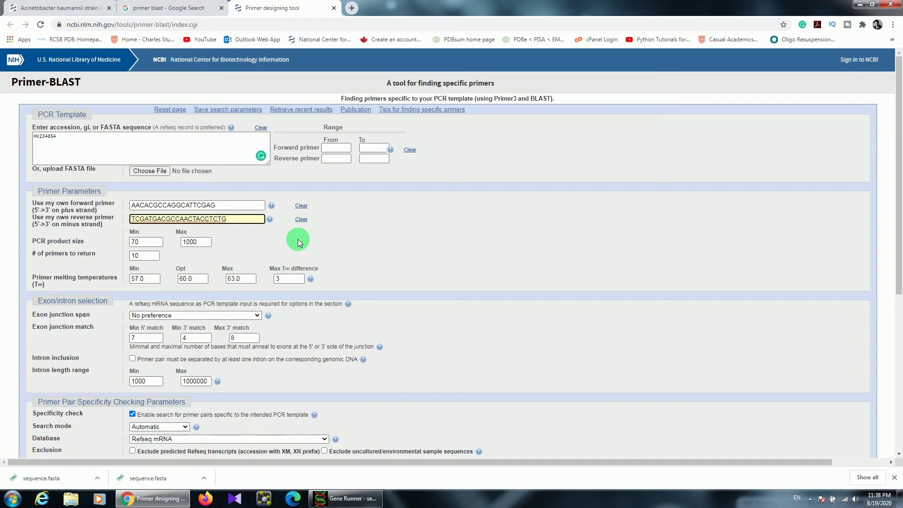
- Set the database in the primer pair specificity checking parameters to nr
scroll(141, 291, down, 2)
click(35, 210)
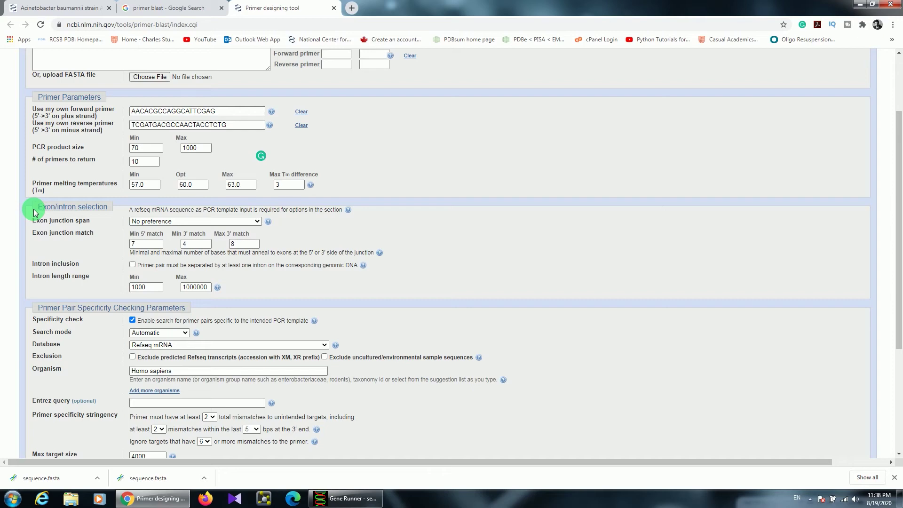
scroll(74, 258, down, 2)
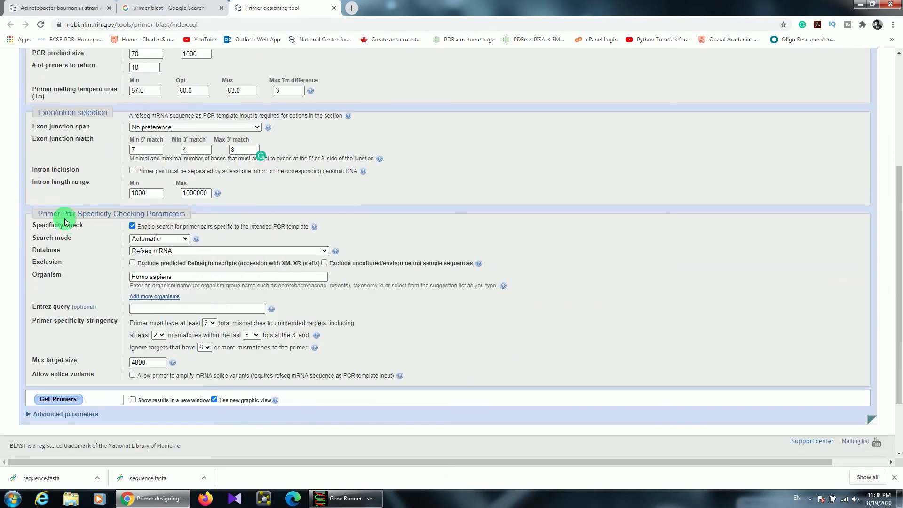
drag(44, 218, 182, 214)
click(253, 210)
click(179, 251)
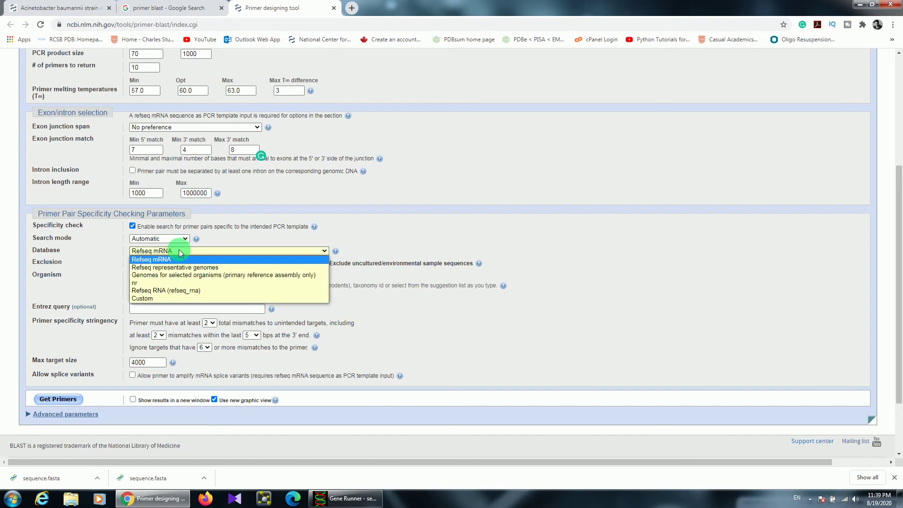
click(171, 282)
- Replace the specificity check organism with Acinetobacter baumannii (taxid:470)
drag(179, 276, 66, 275)
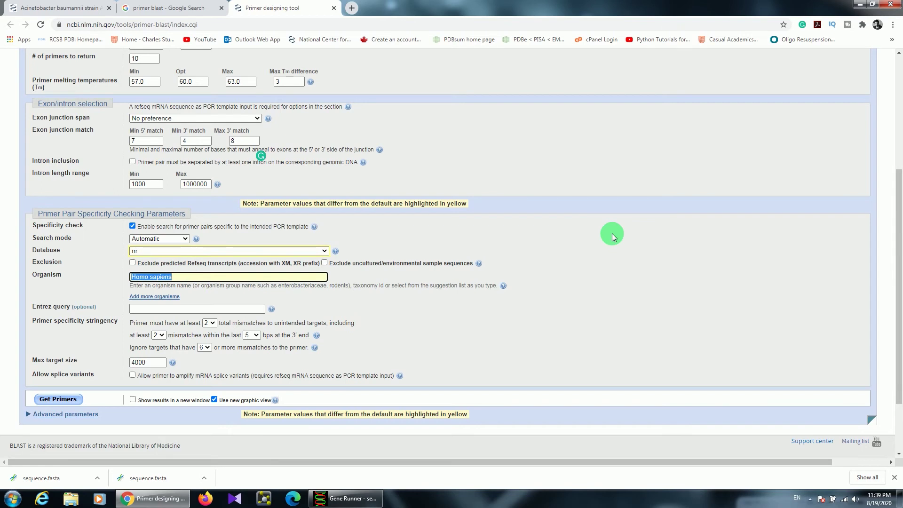
text(acine)
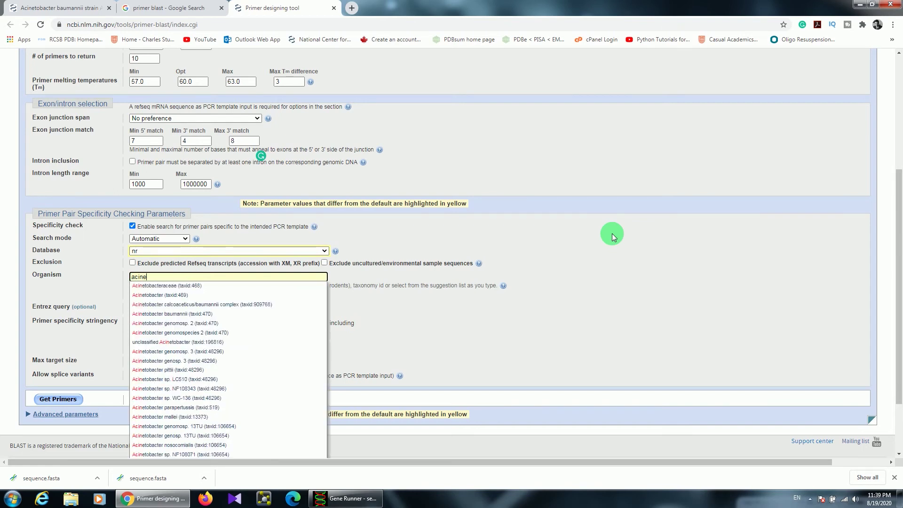
key(BackSpace)
key(BackSpace)
key(BackSpace)
key(BackSpace)
key(BackSpace)
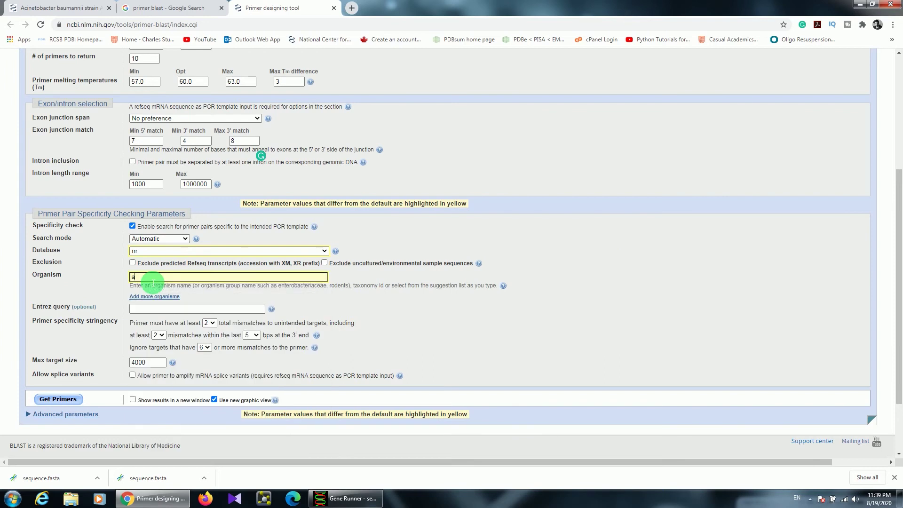
text(cine)
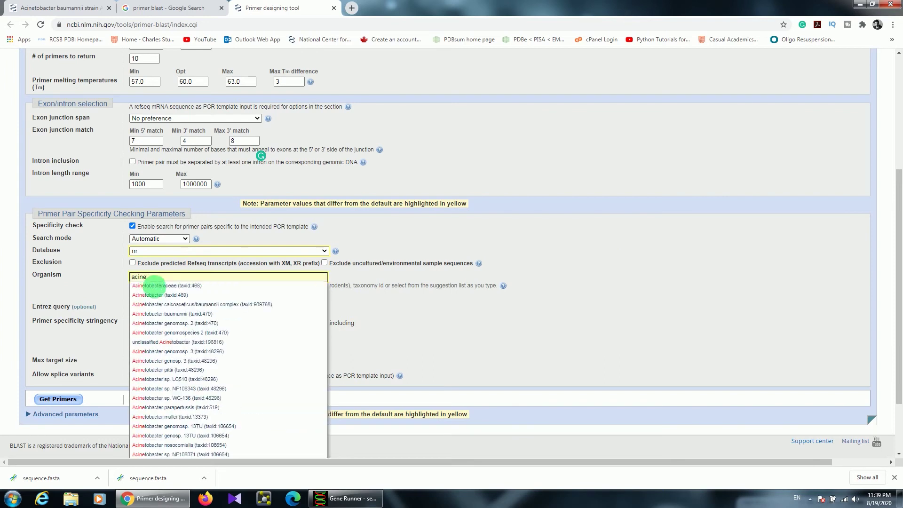
click(183, 314)
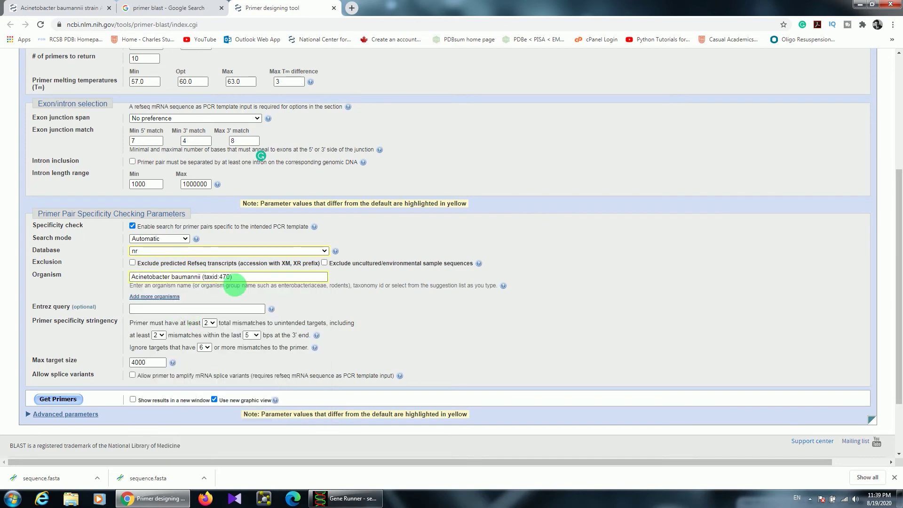
- Check the taxon ID in the source features of the GenBank record and return to the Primer-BLAST form
click(57, 8)
click(371, 213)
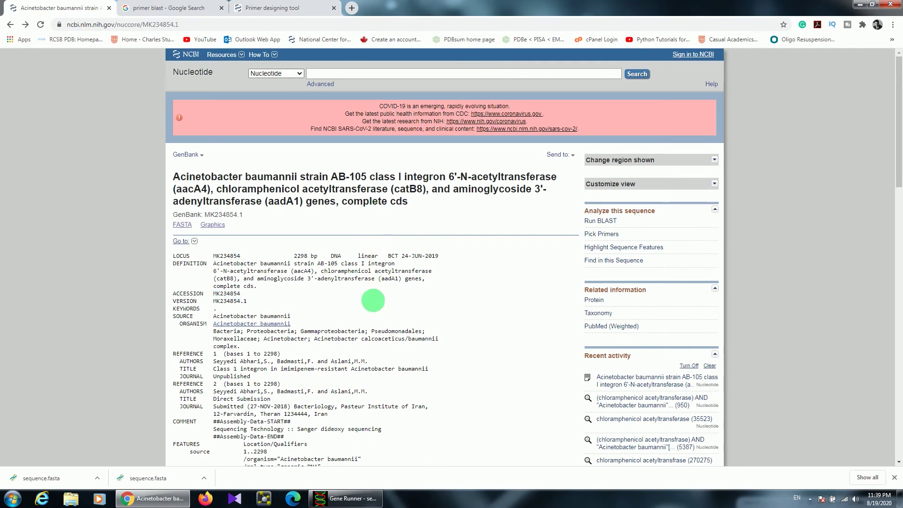
scroll(373, 299, down, 2)
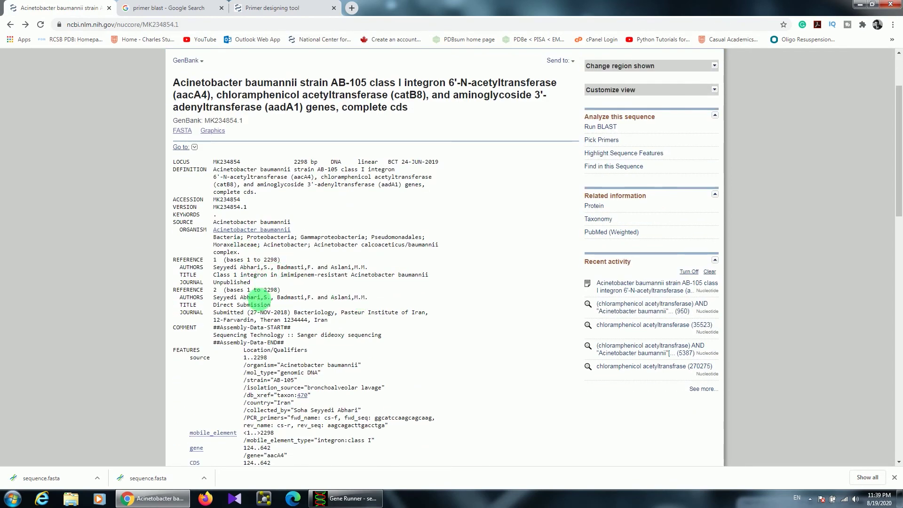
scroll(259, 301, down, 1)
scroll(214, 221, down, 2)
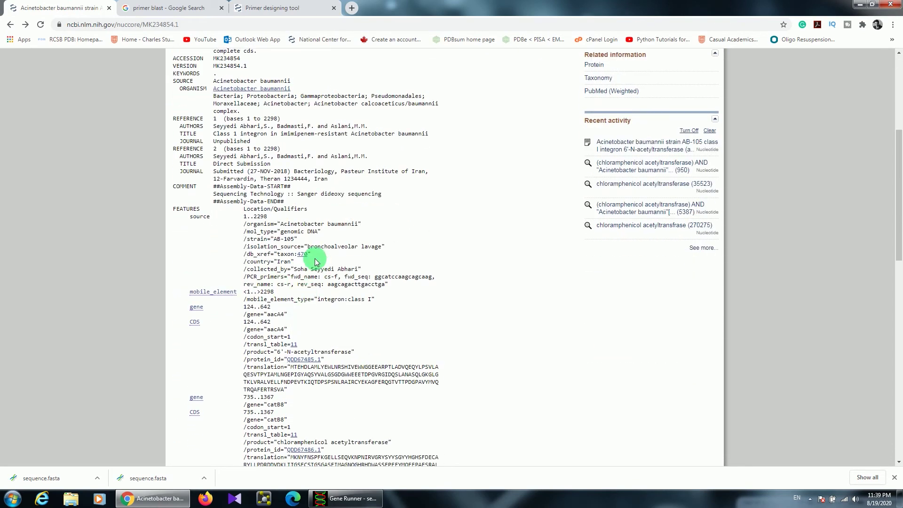
click(265, 8)
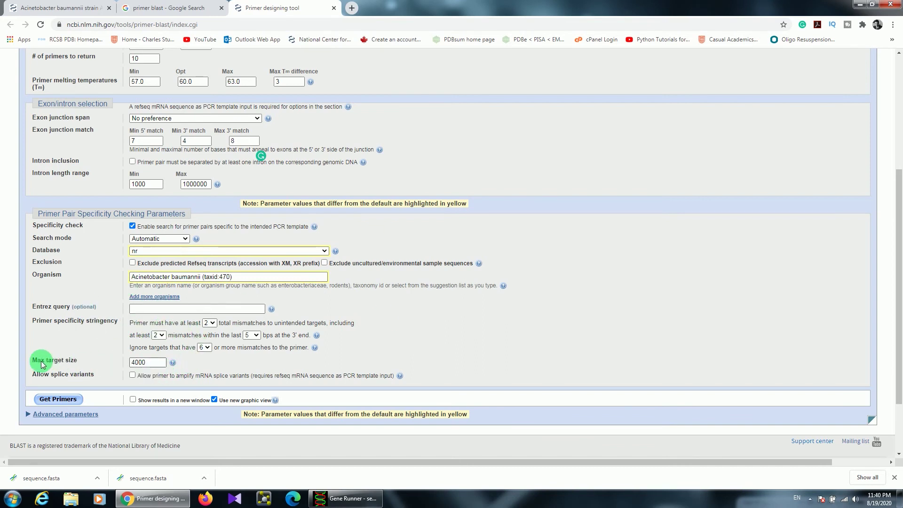
- Set the maximum target size of the specificity check to 1000
double_click(136, 362)
text(1000)
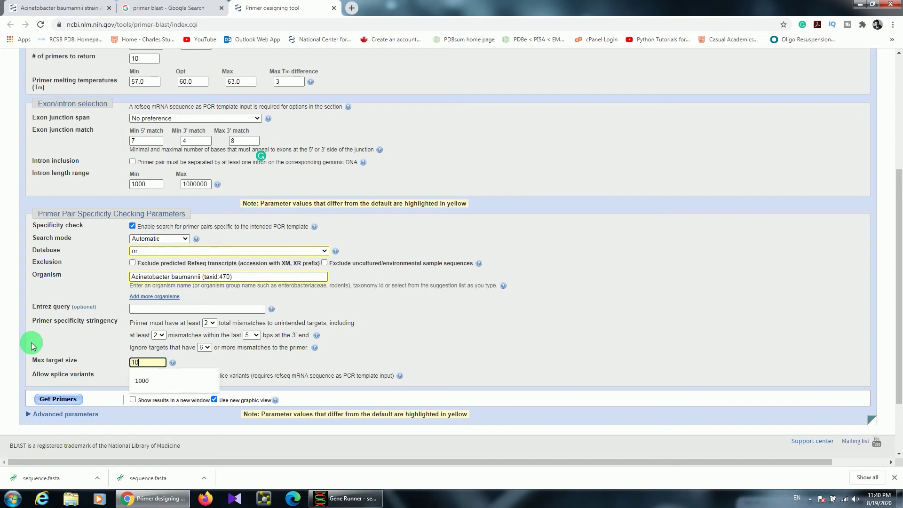
click(67, 341)
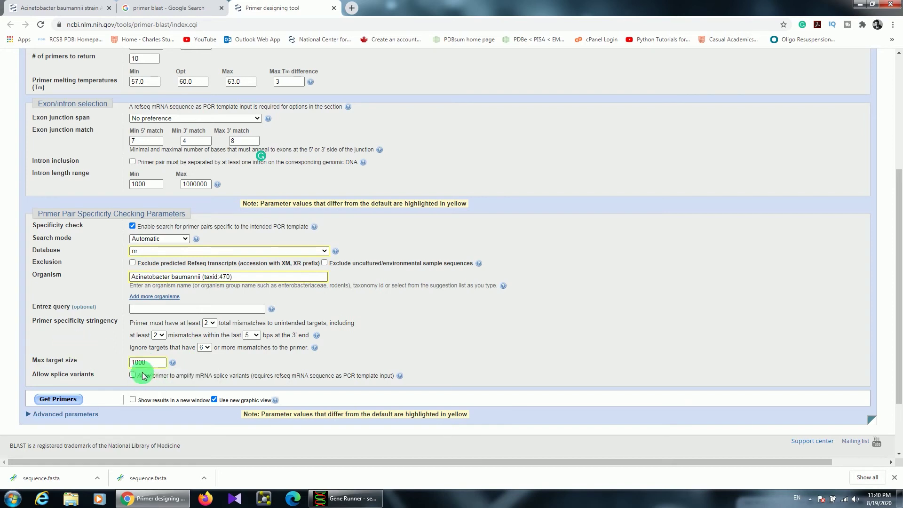
- Enable showing results in a new window and submit the primer search
scroll(76, 382, down, 1)
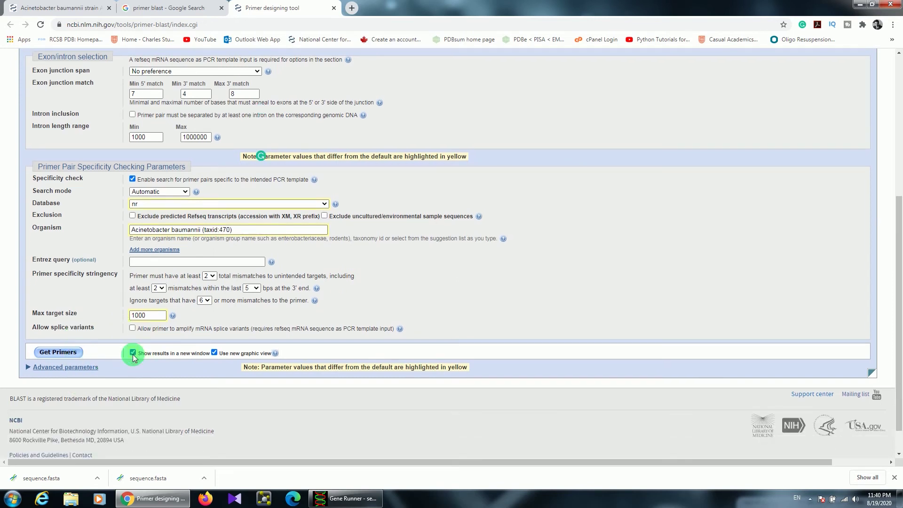
click(70, 353)
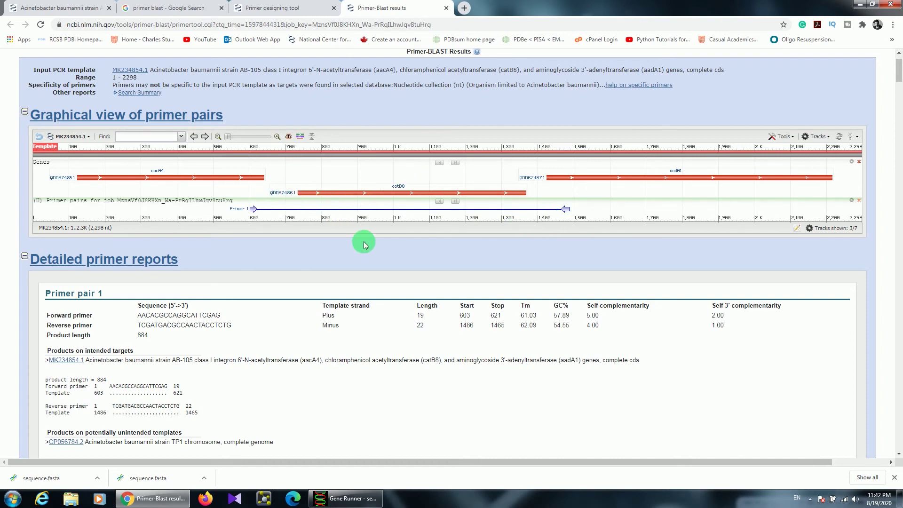
- Examine the primer pair report and the products on intended and potentially unintended templates, ending back at the primer pair details
scroll(403, 221, down, 1)
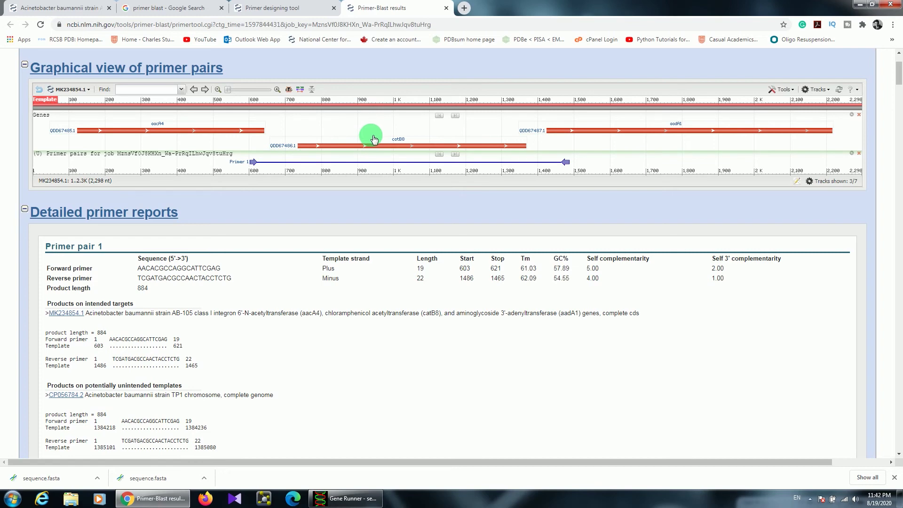
scroll(372, 136, down, 1)
scroll(64, 201, down, 2)
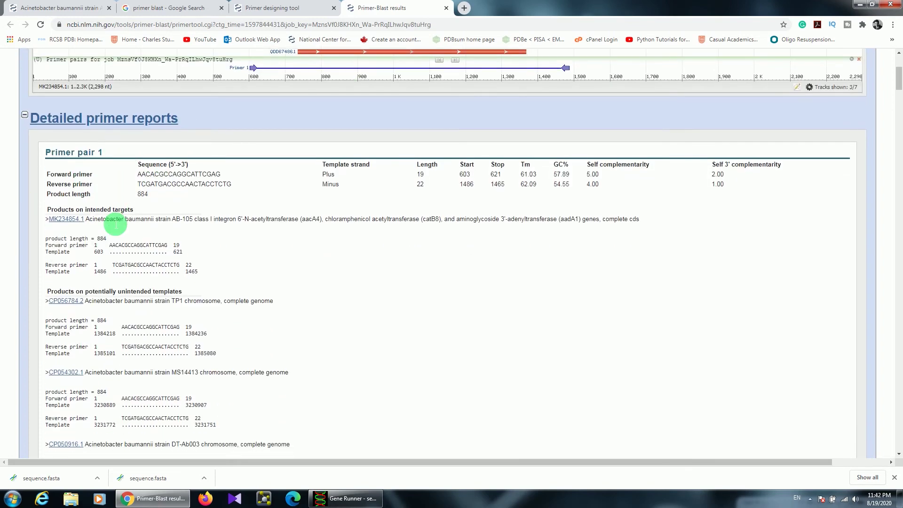
scroll(132, 191, down, 6)
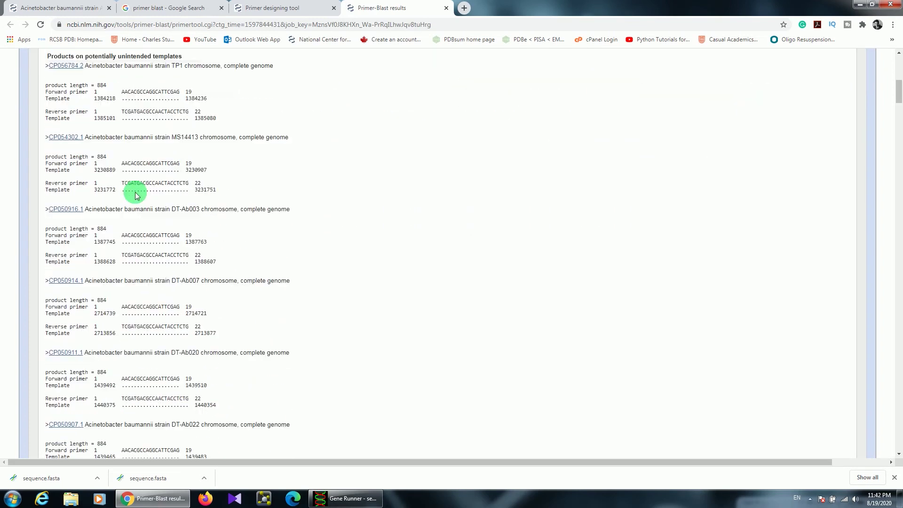
scroll(185, 220, down, 3)
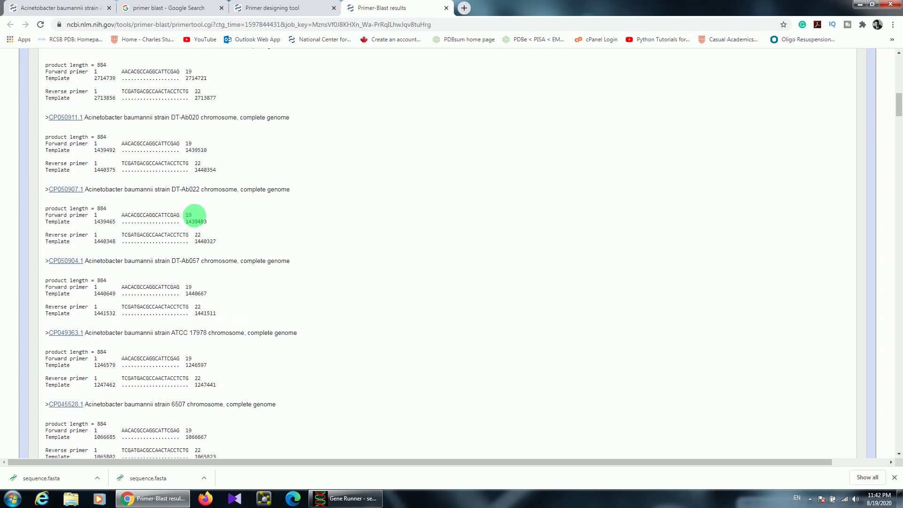
scroll(195, 219, down, 7)
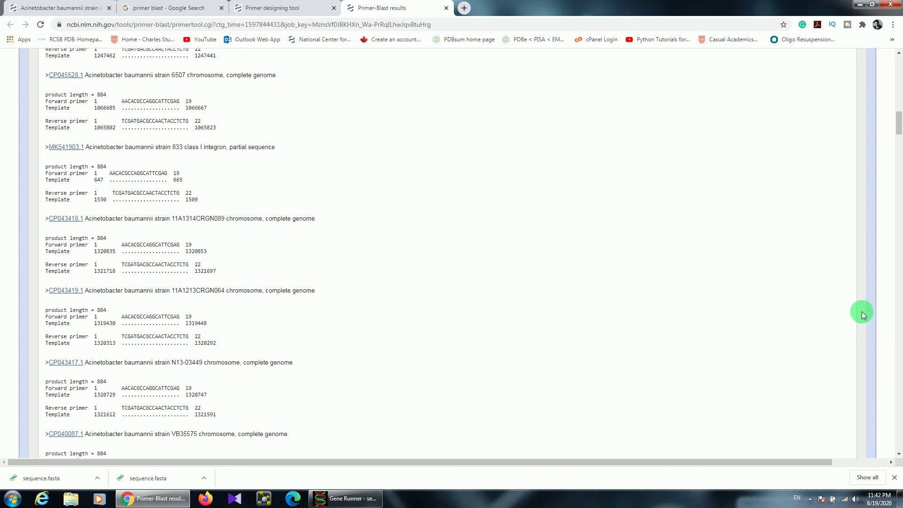
drag(898, 125, 900, 188)
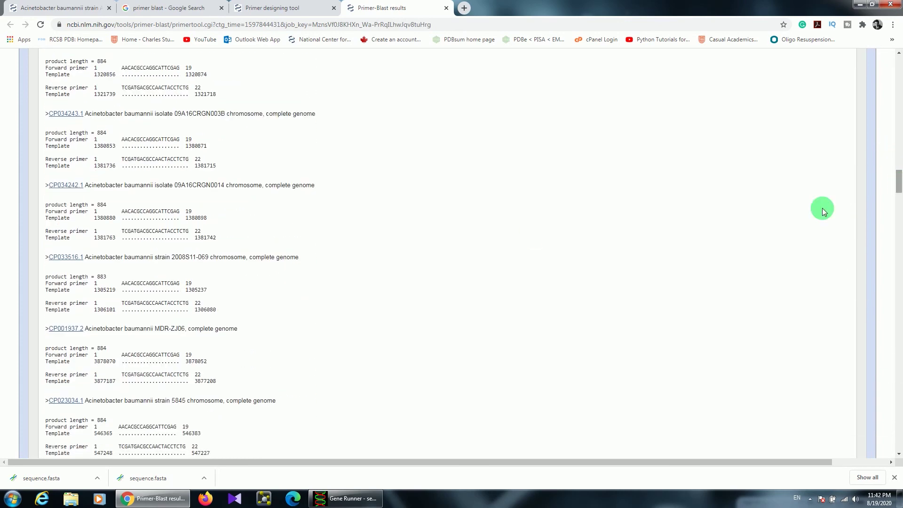
scroll(122, 206, up, 10)
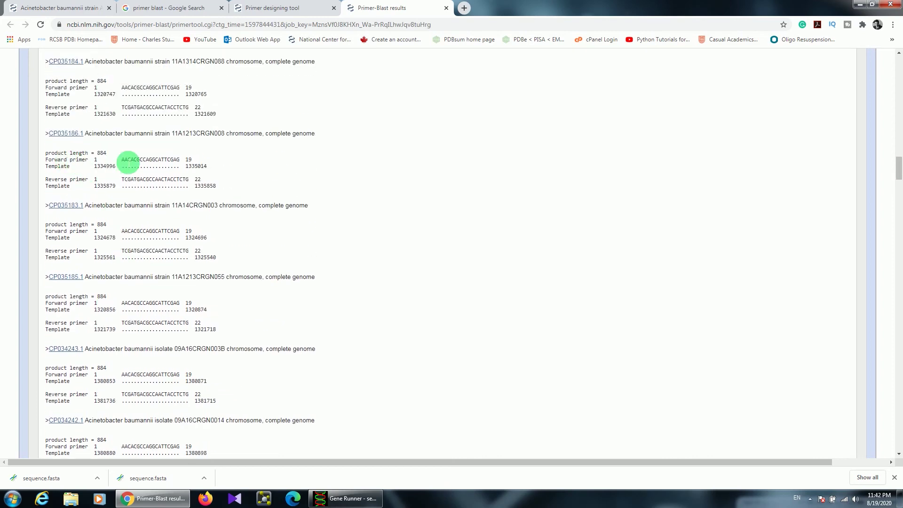
scroll(130, 179, up, 15)
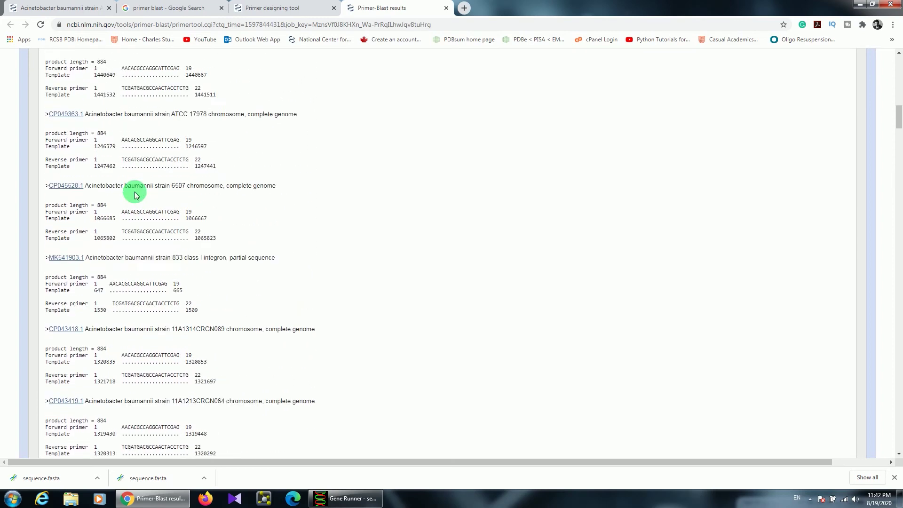
scroll(117, 177, up, 10)
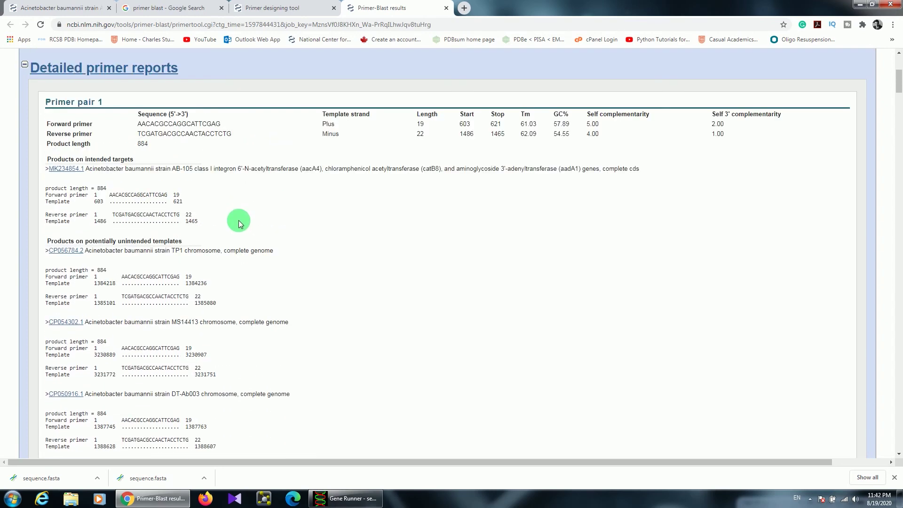